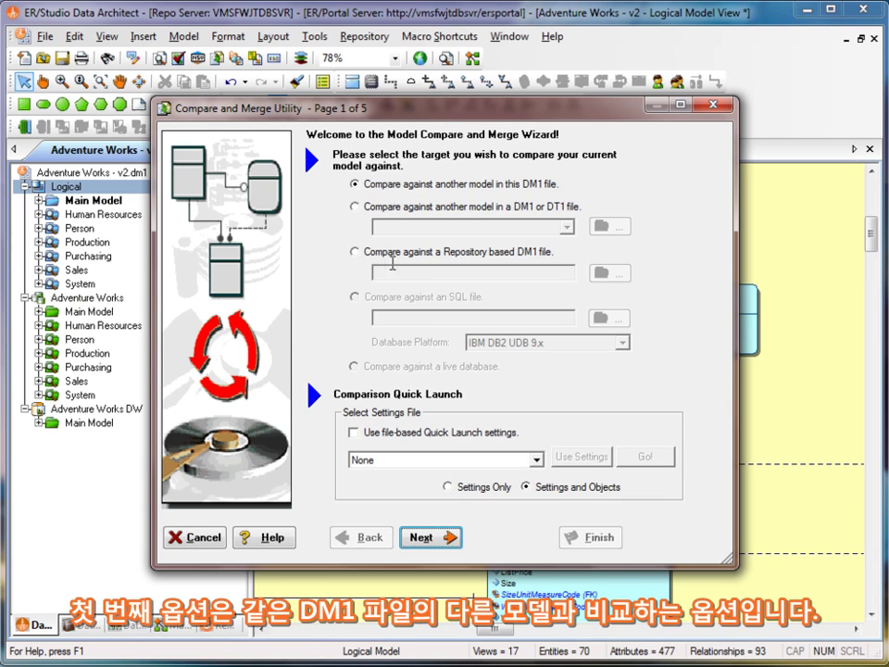
pyautogui.click(424, 207)
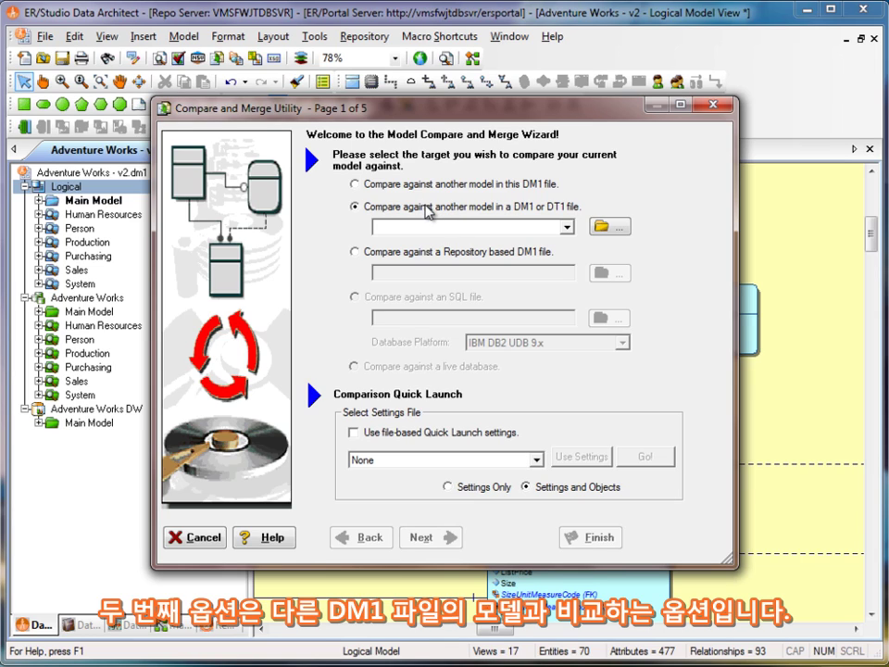
pyautogui.click(568, 227)
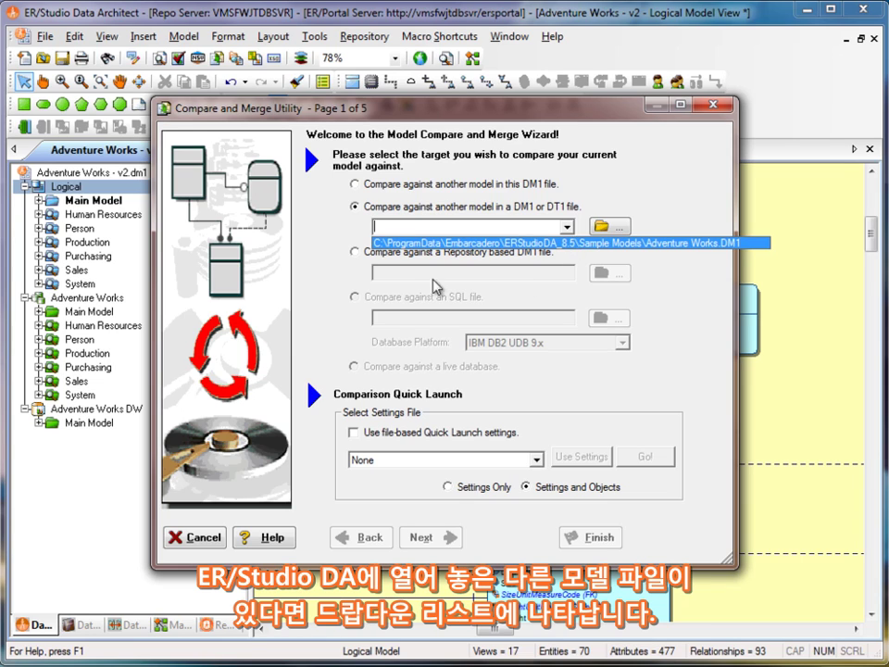
pyautogui.click(359, 254)
pyautogui.click(357, 253)
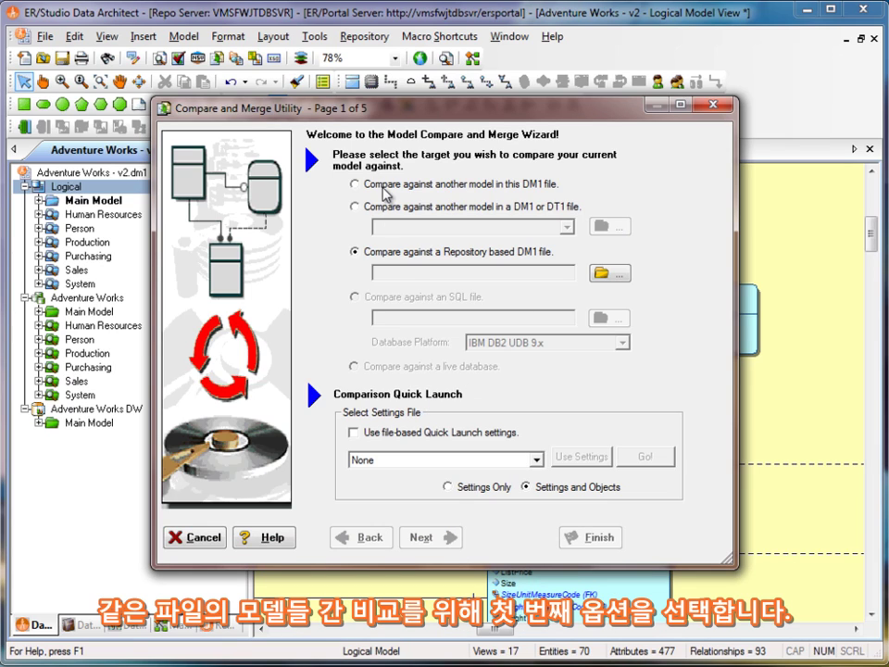
# Step: Set the comparison against another model in this DM1 file, with the Adventure Works physical Main Model as the target submodel
pyautogui.click(359, 184)
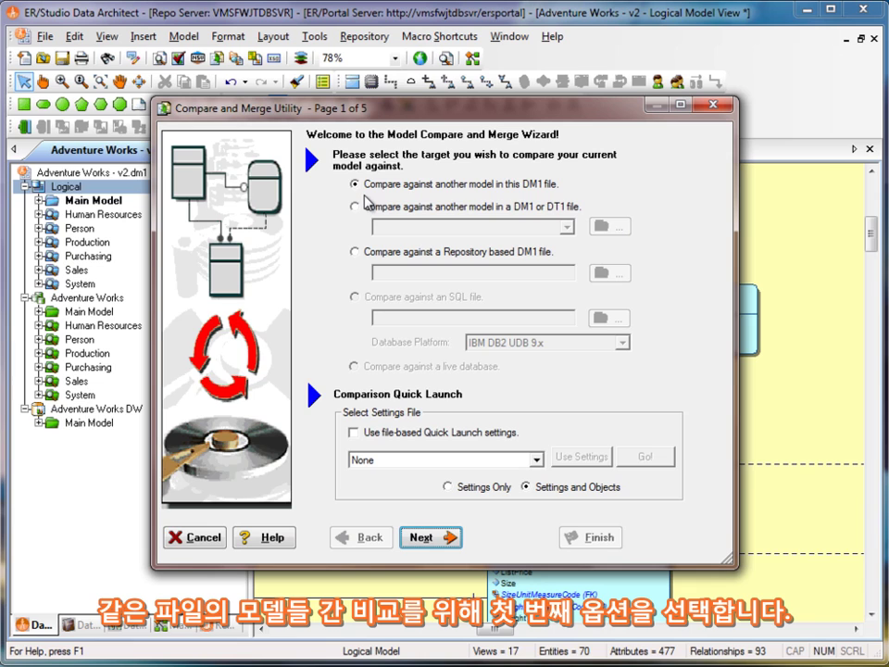
pyautogui.moveTo(356, 112); pyautogui.dragTo(422, 119)
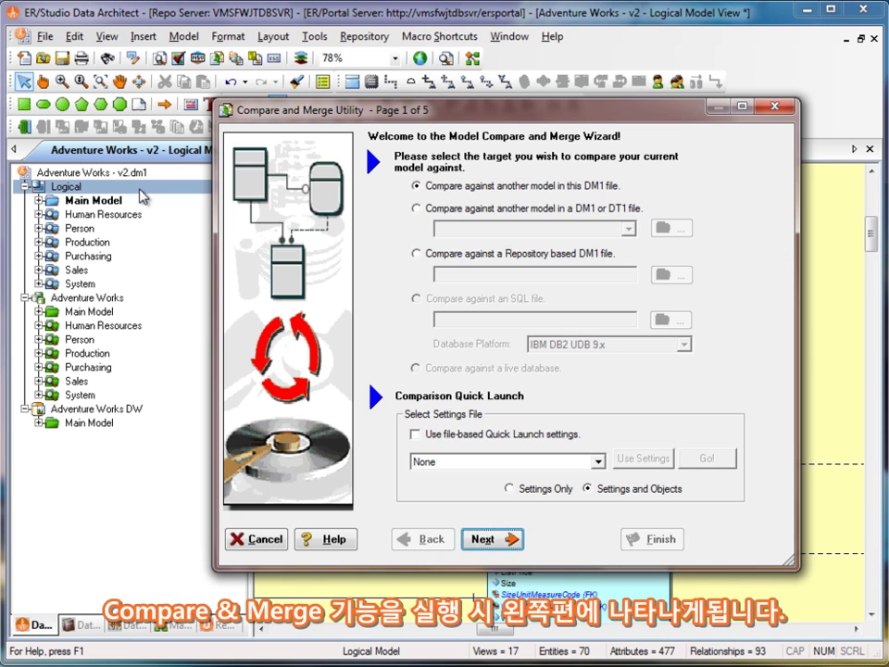
pyautogui.click(506, 541)
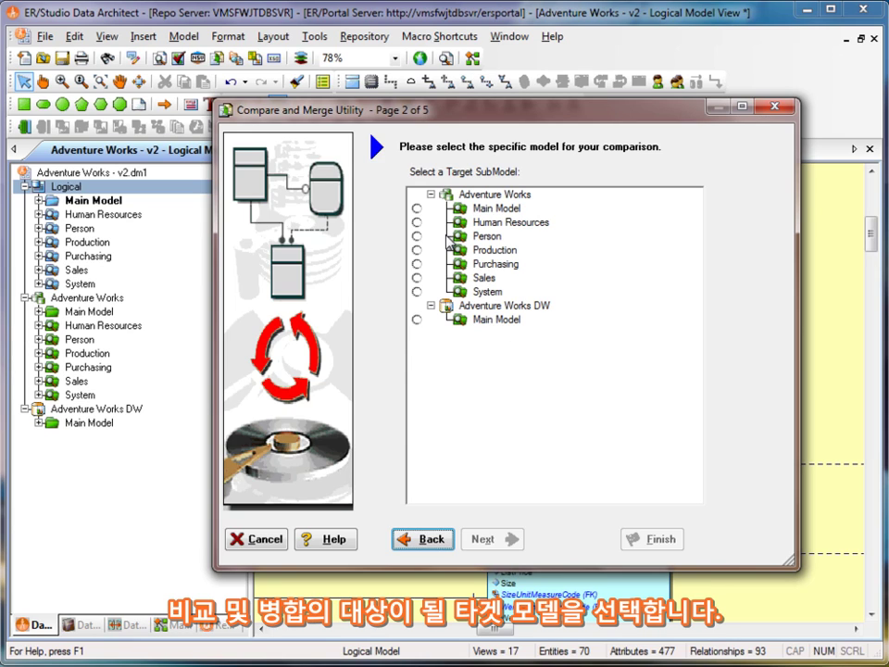
pyautogui.click(416, 210)
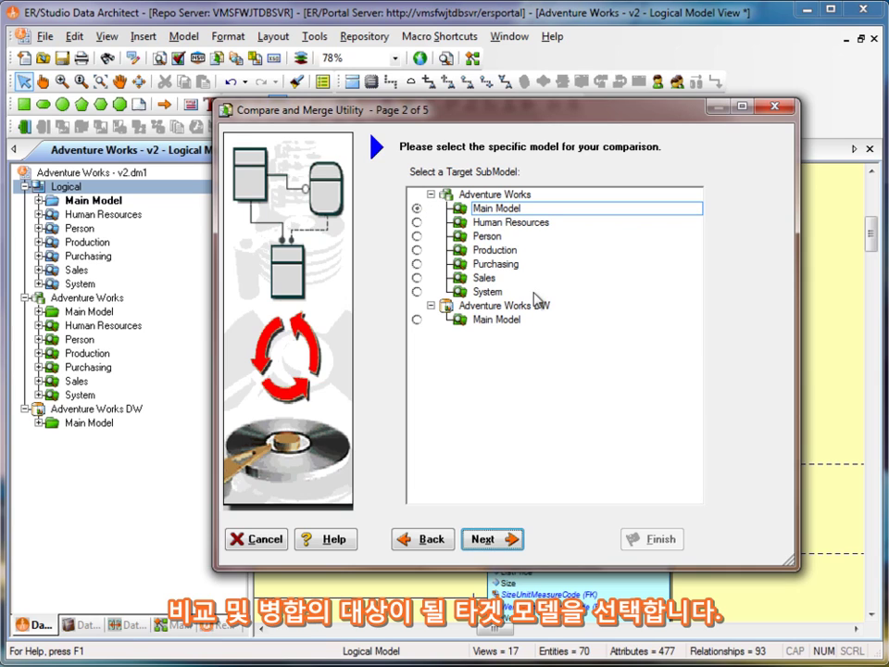
pyautogui.click(486, 539)
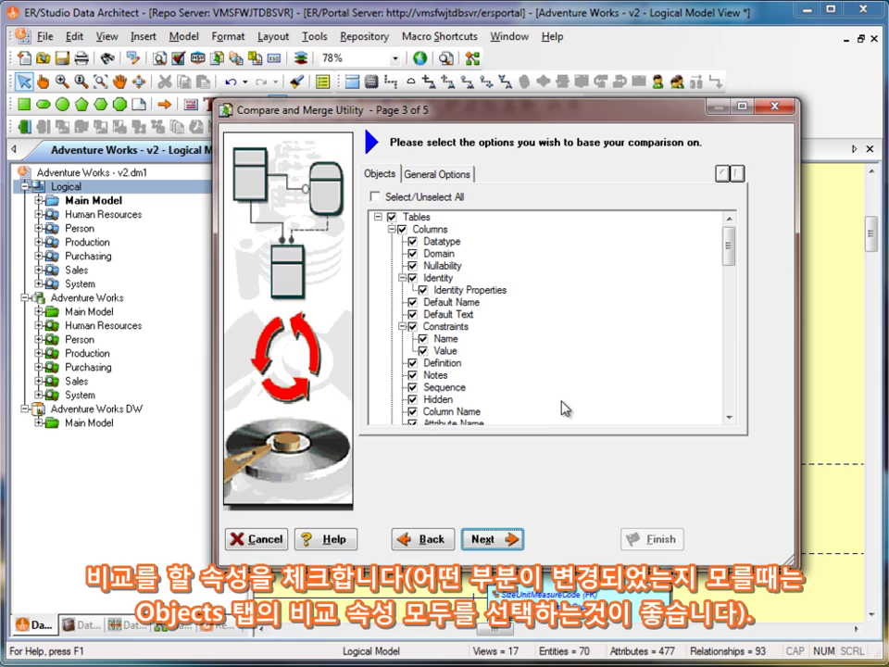
# Step: Review the object properties and general merge options for the comparison, and continue to the selection of model objects
pyautogui.moveTo(730, 245); pyautogui.dragTo(733, 259)
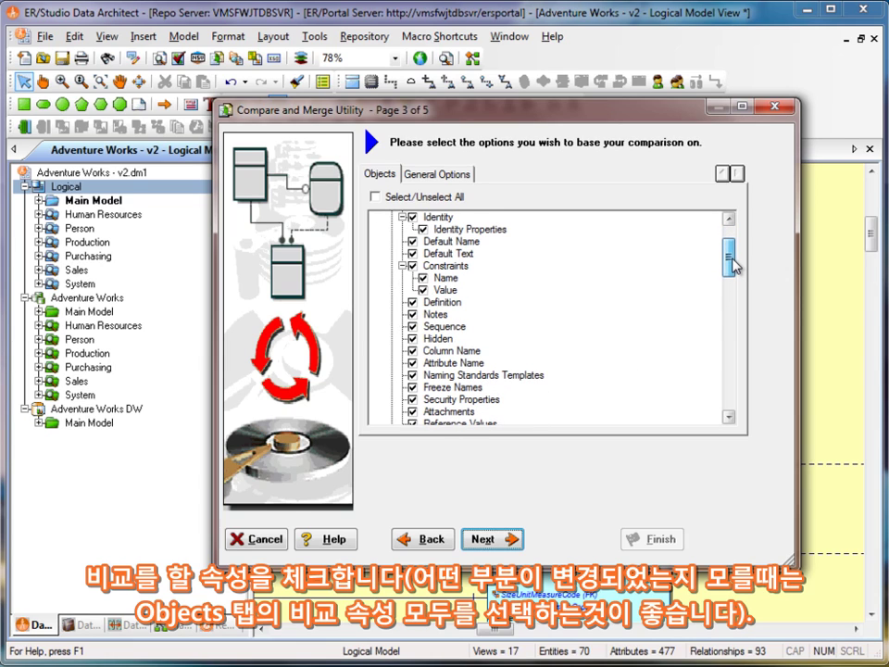
pyautogui.moveTo(732, 259); pyautogui.dragTo(738, 330)
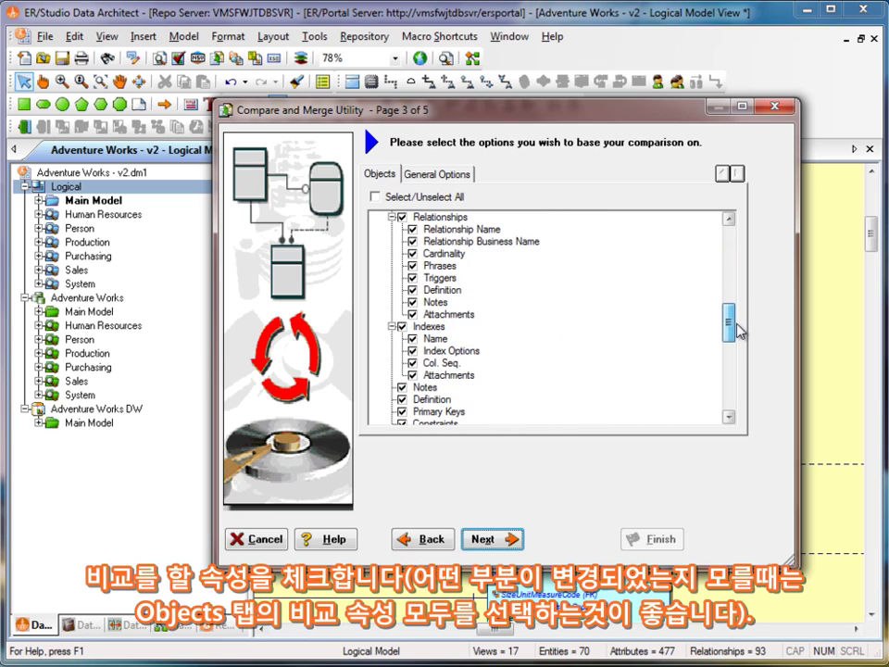
pyautogui.moveTo(738, 331); pyautogui.dragTo(739, 396)
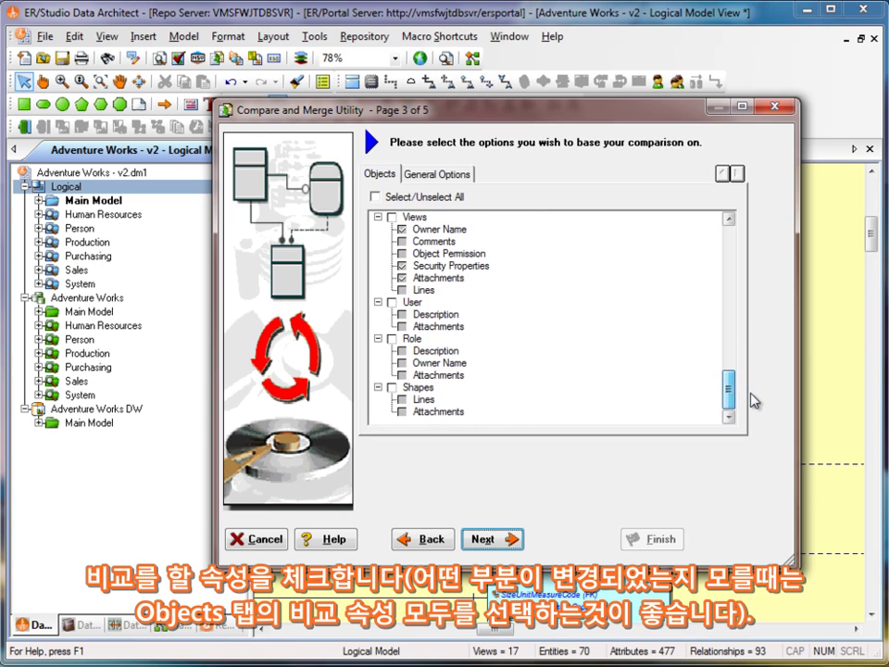
pyautogui.scroll(1, 741, 389)
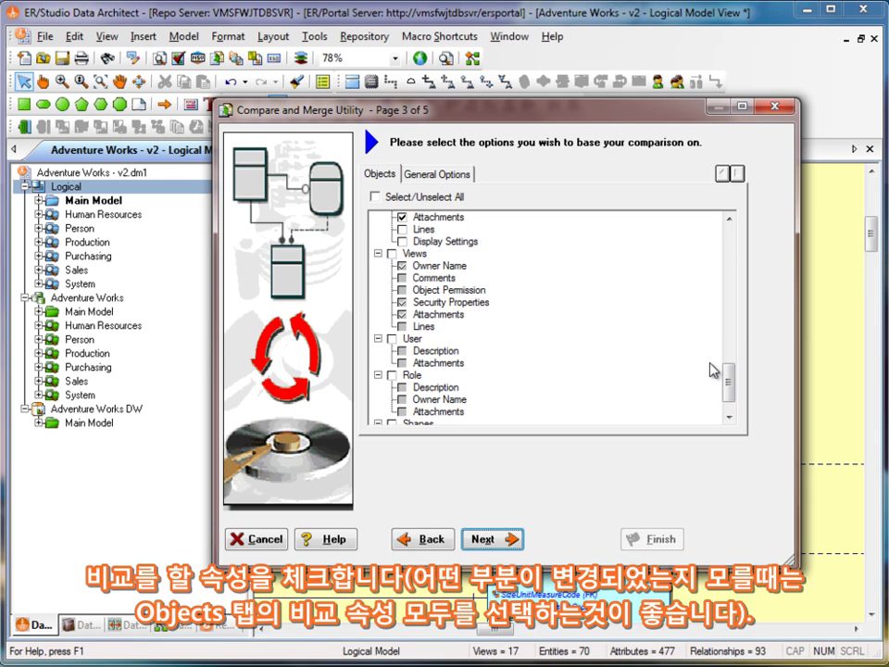
pyautogui.moveTo(728, 377); pyautogui.dragTo(738, 255)
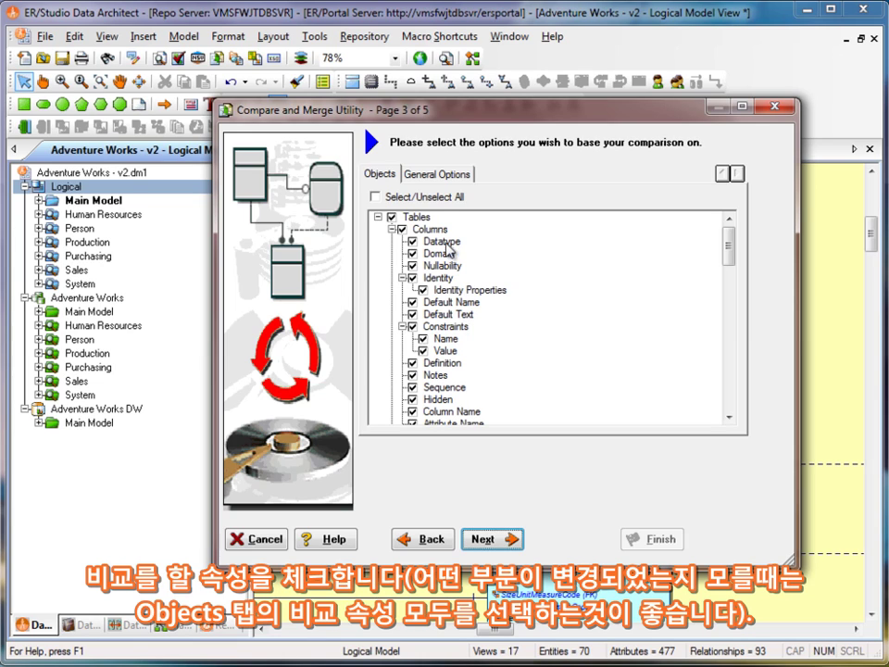
pyautogui.click(440, 175)
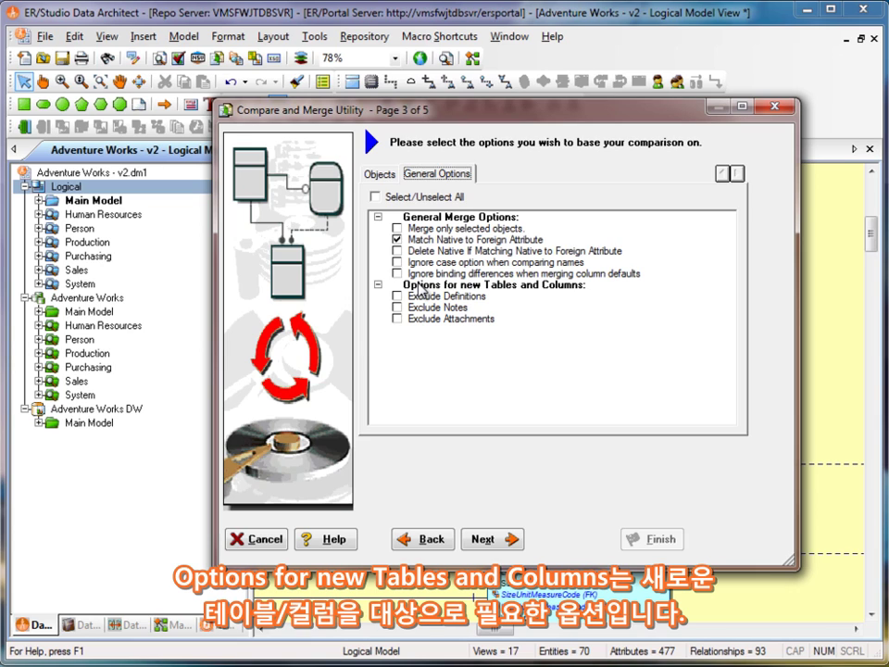
pyautogui.click(487, 542)
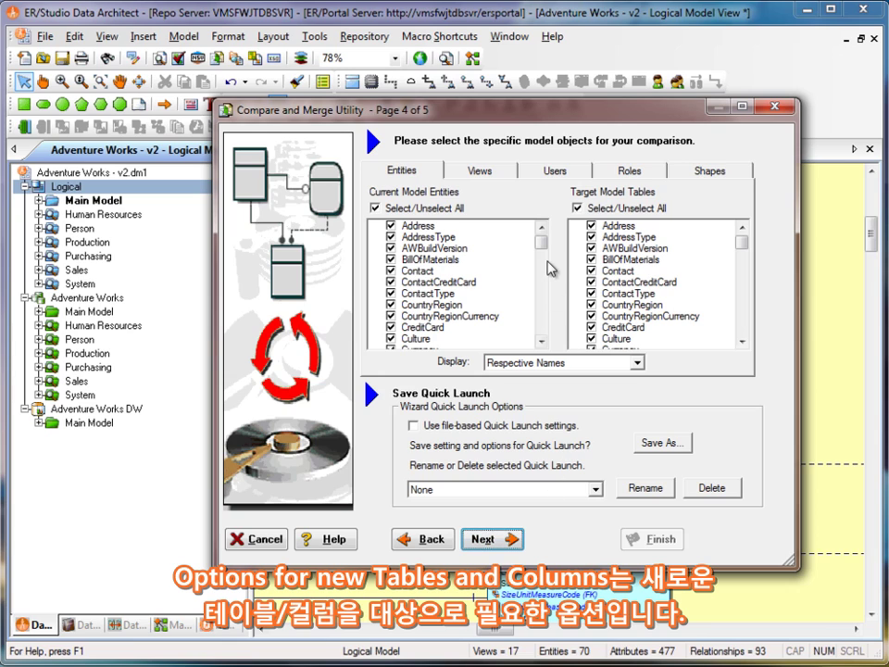
# Step: Look through the current model entities, the target model tables and the choices for displaying their names
pyautogui.moveTo(543, 251); pyautogui.dragTo(546, 263)
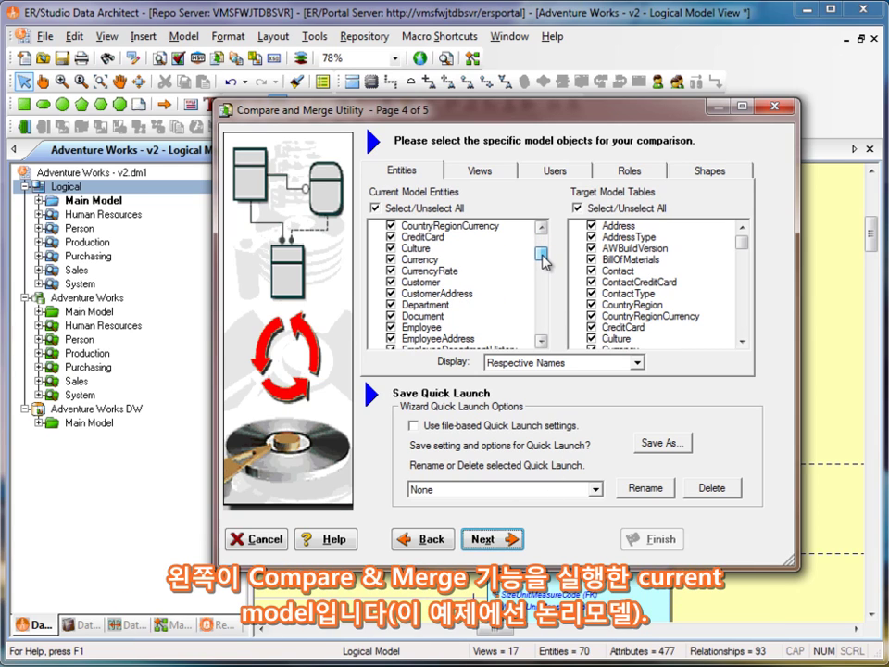
pyautogui.moveTo(543, 256); pyautogui.dragTo(541, 232)
pyautogui.moveTo(742, 240)
pyautogui.mouseDown()
pyautogui.moveTo(738, 304)
pyautogui.moveTo(751, 346)
pyautogui.moveTo(742, 243)
pyautogui.mouseUp()
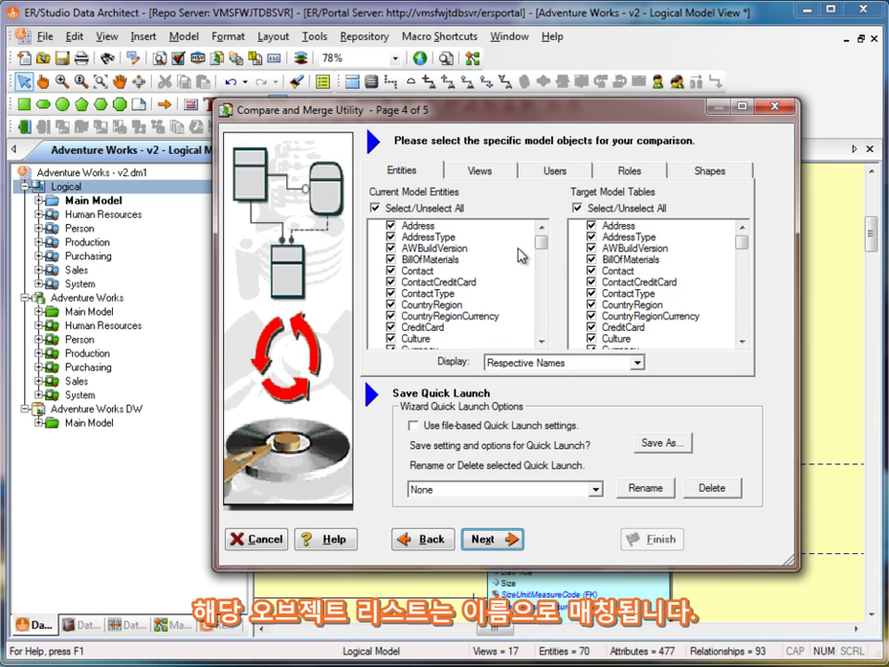
pyautogui.click(637, 364)
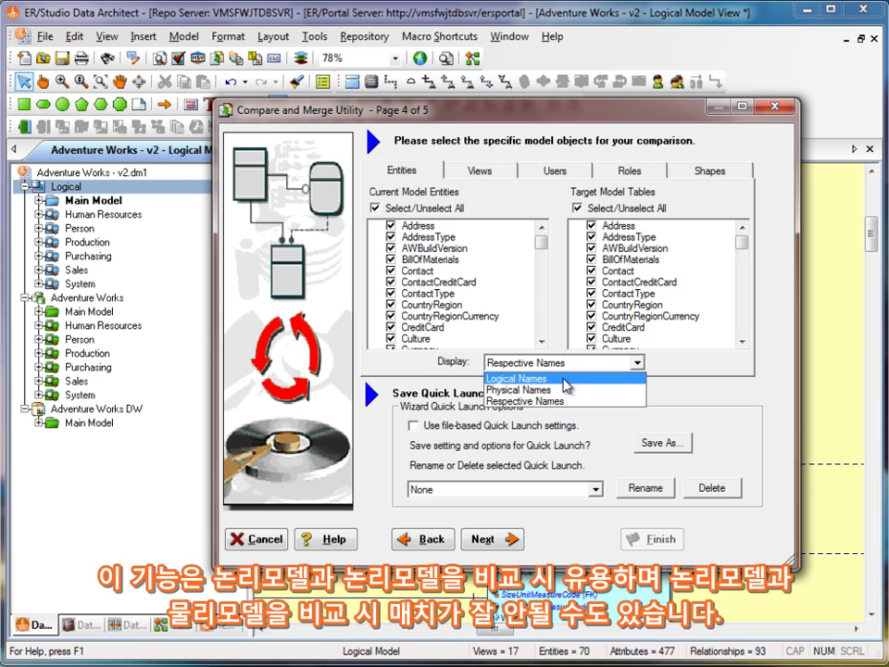
# Step: Check the views, users, roles and shapes available for comparison, and run the comparison with all entities and tables selected
pyautogui.click(482, 173)
pyautogui.click(483, 174)
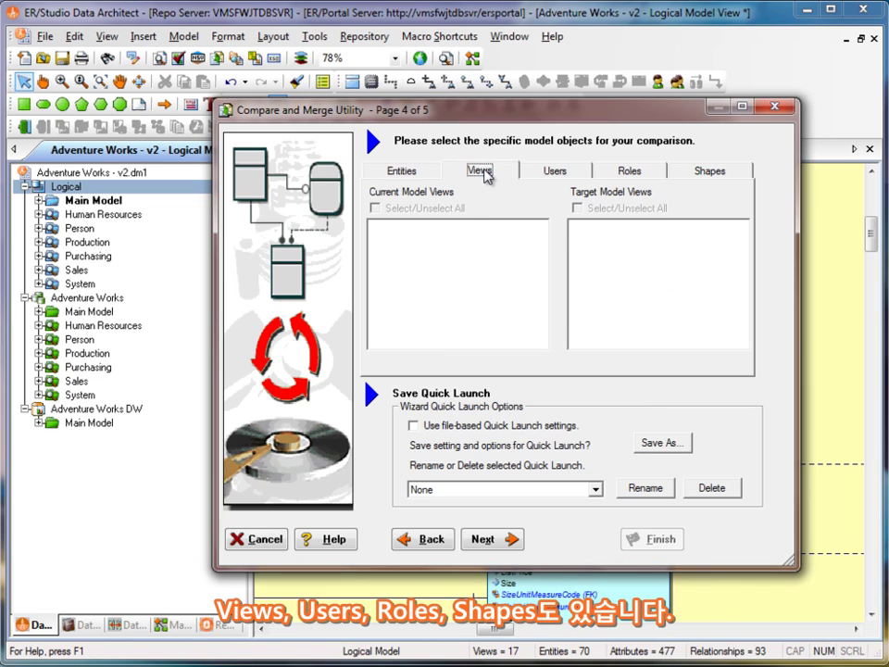
pyautogui.click(561, 173)
pyautogui.click(630, 173)
pyautogui.click(704, 173)
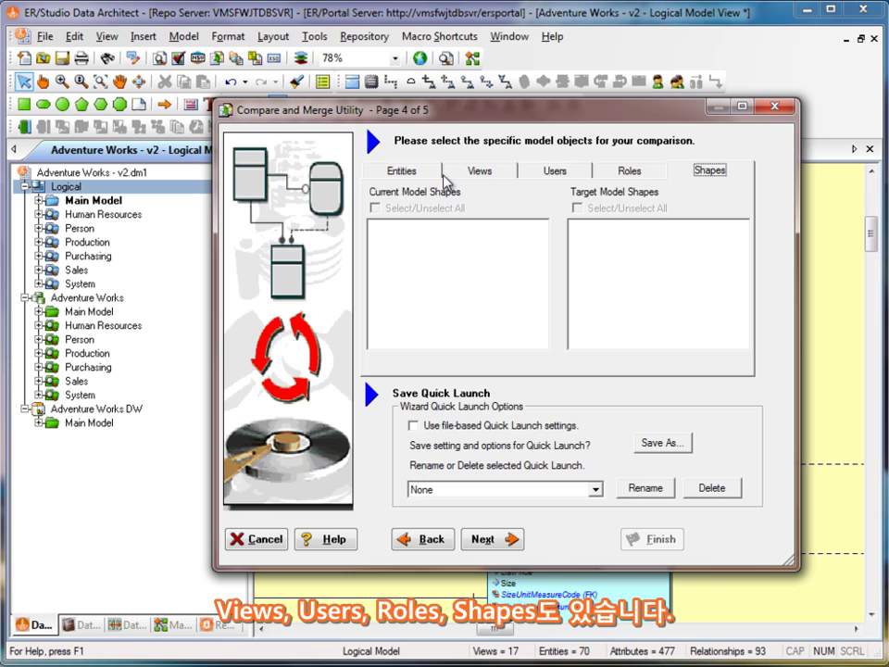
pyautogui.click(403, 171)
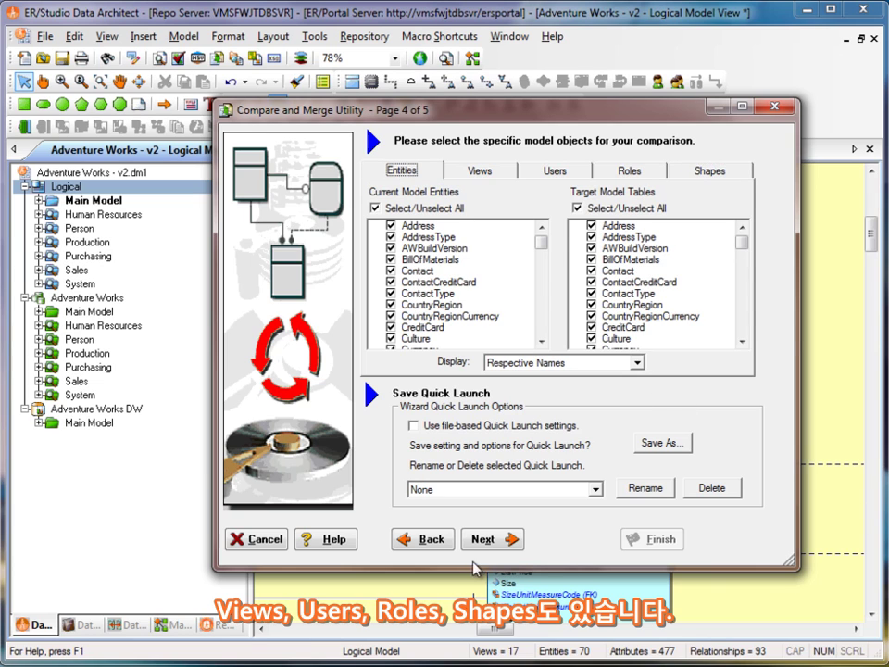
pyautogui.click(505, 539)
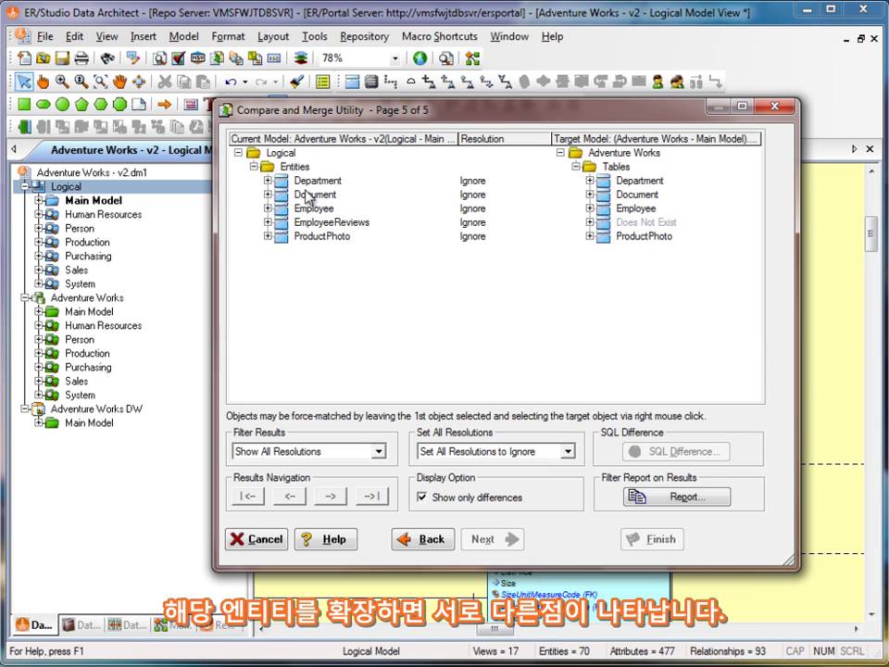
# Step: Compare the Department entity's definition text between both models in the SQL Difference view, and close the view
pyautogui.click(267, 181)
pyautogui.click(334, 196)
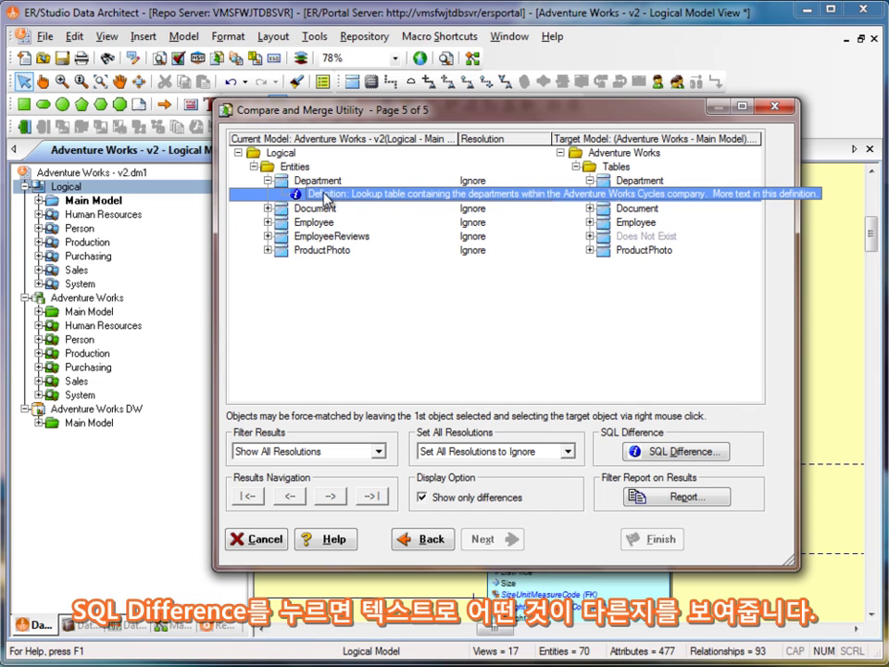
pyautogui.click(691, 452)
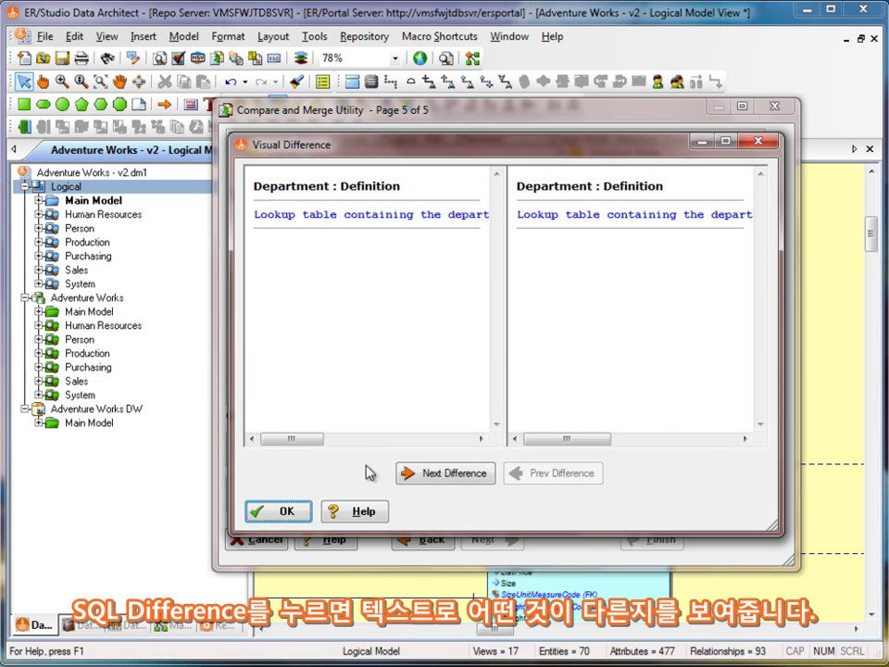
pyautogui.moveTo(295, 446); pyautogui.dragTo(469, 443)
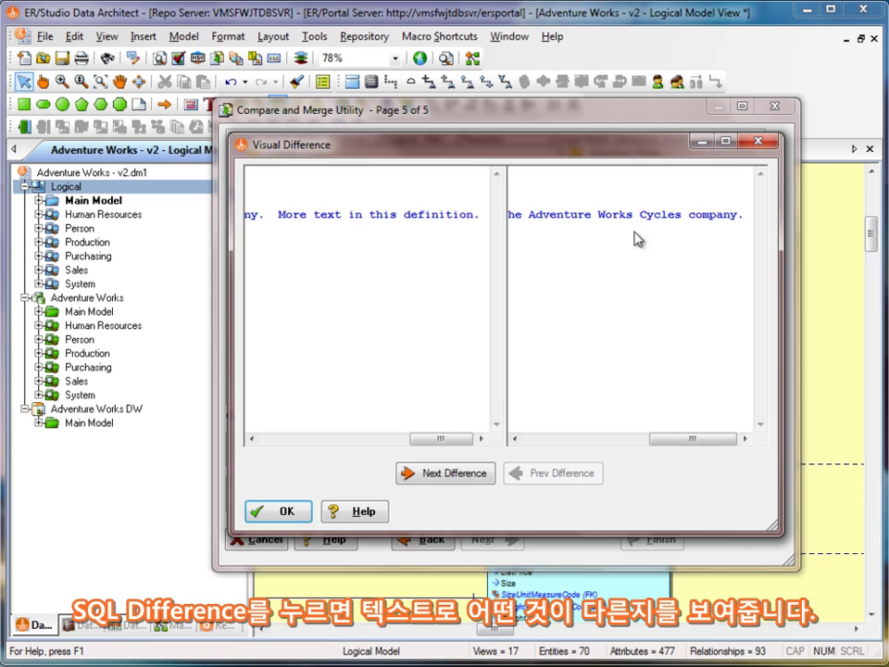
pyautogui.moveTo(442, 440); pyautogui.dragTo(267, 439)
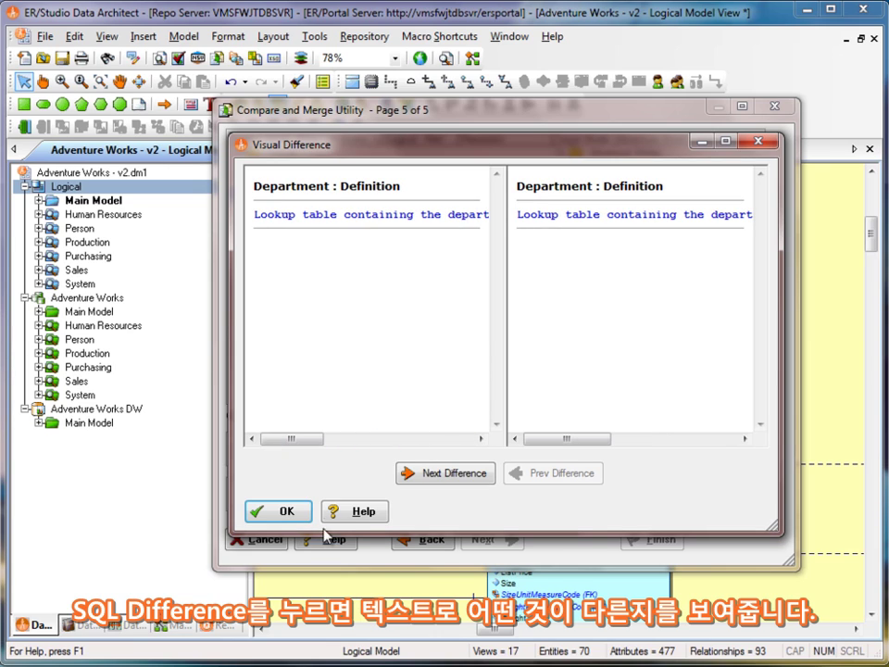
pyautogui.click(278, 511)
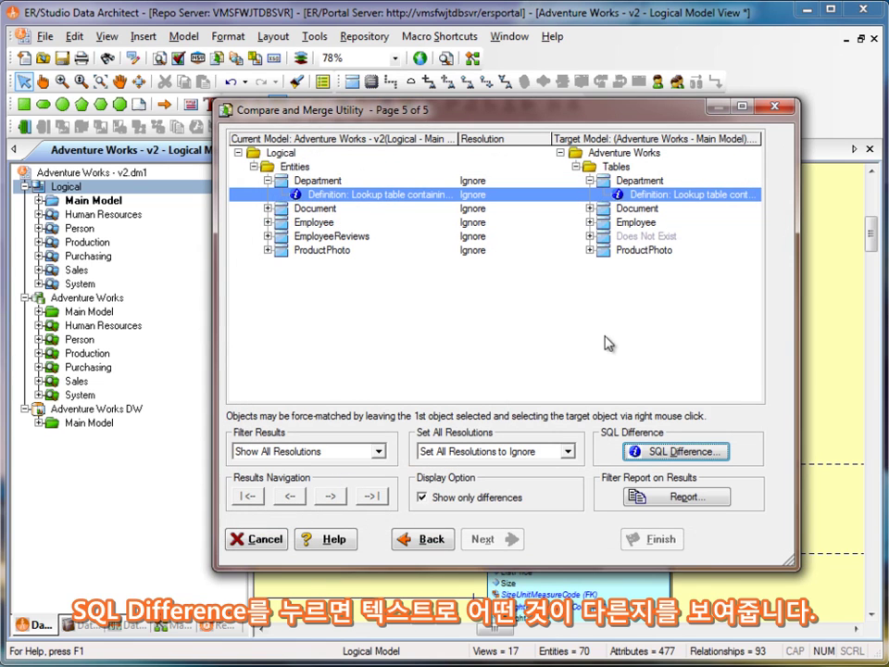
# Step: Examine the Employee entity's attribute differences, including NewAttribute and the sequence numbers of MaritalStatus, Gender and HireDate
pyautogui.click(268, 223)
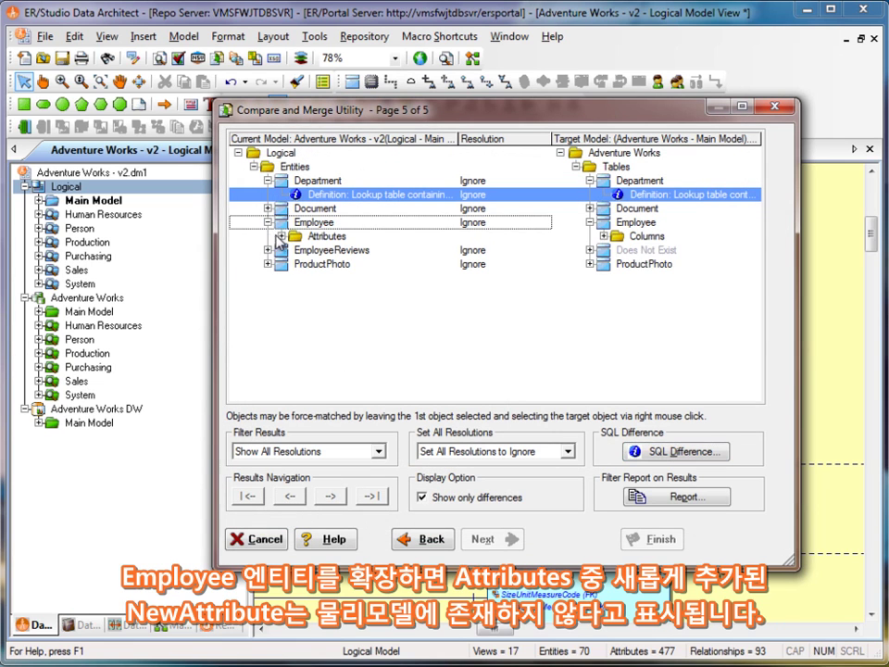
pyautogui.click(280, 237)
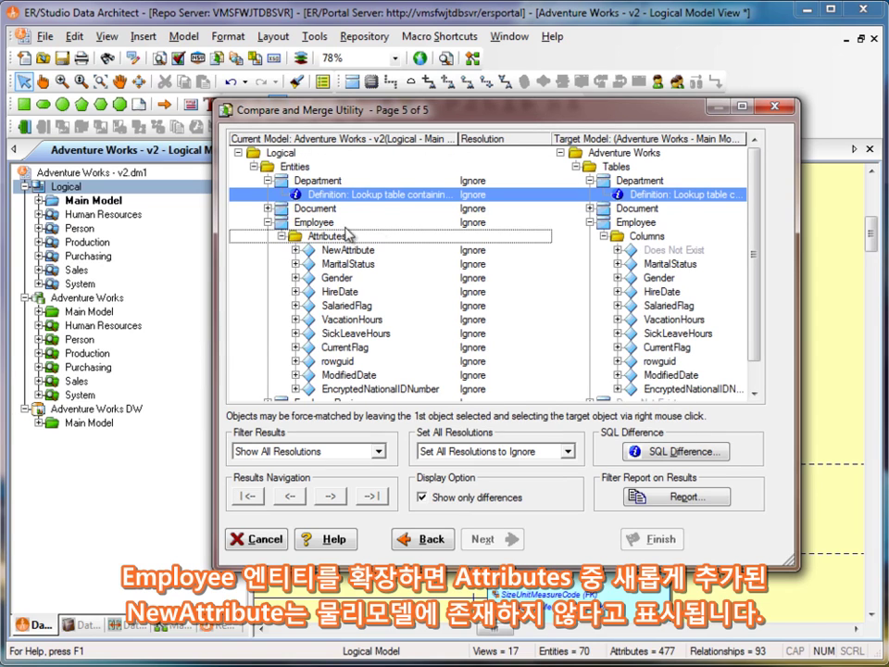
pyautogui.click(329, 250)
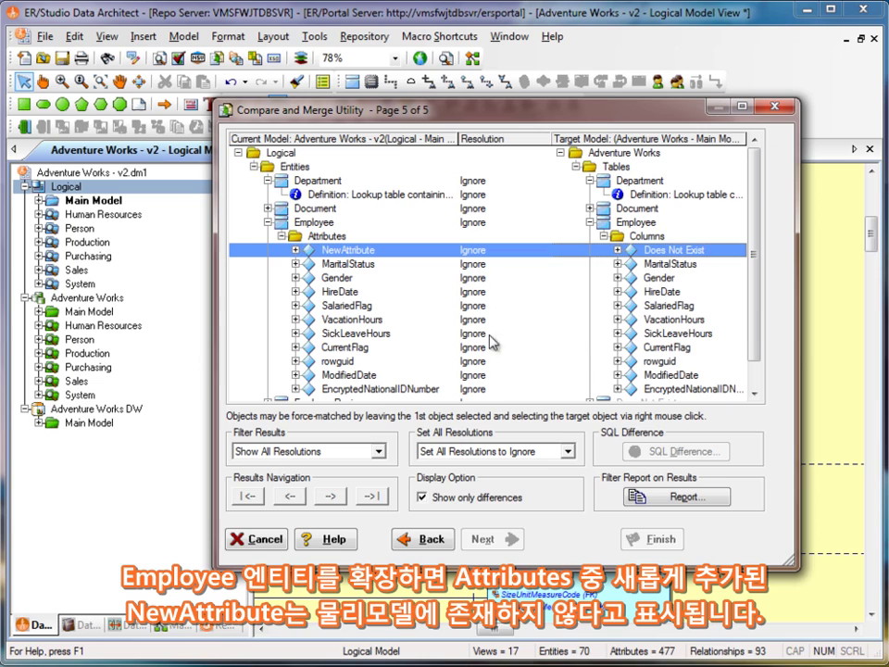
pyautogui.click(295, 264)
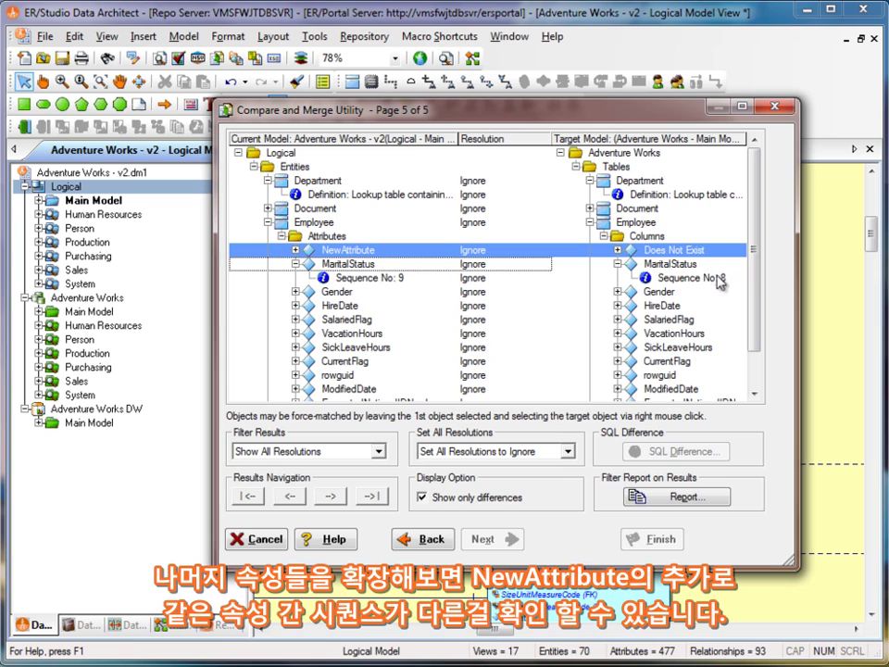
pyautogui.click(295, 291)
pyautogui.click(296, 319)
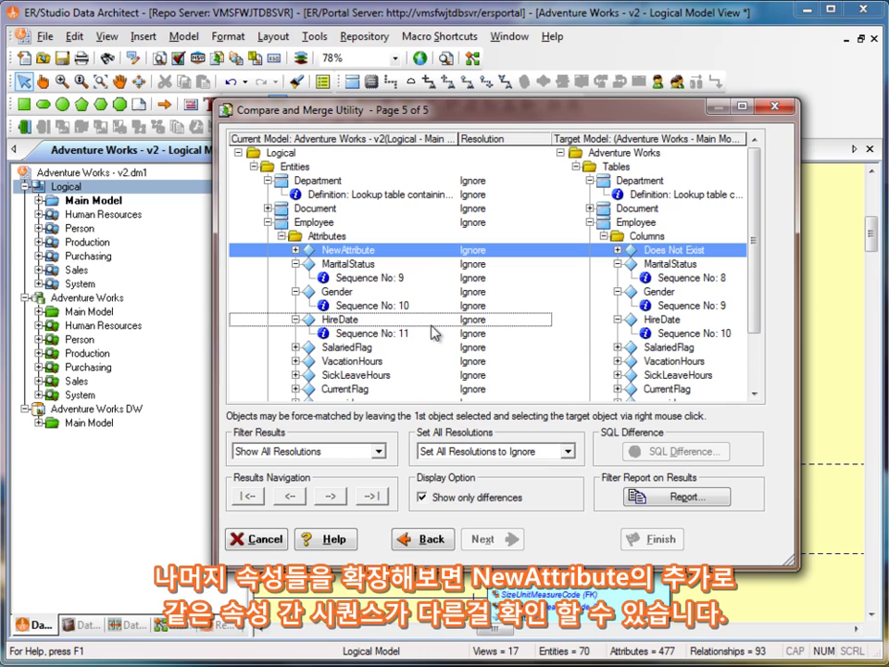
# Step: Examine the EmployeeReviews entity and the ProductPhoto attribute differences, including the length of ThumbNailPhoto in both models
pyautogui.moveTo(755, 250); pyautogui.dragTo(763, 302)
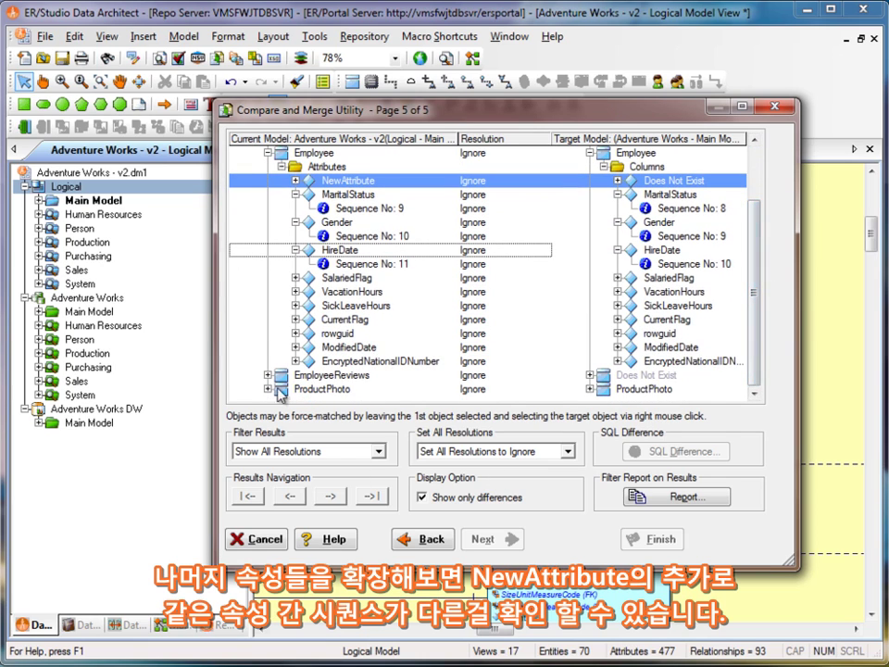
pyautogui.click(312, 375)
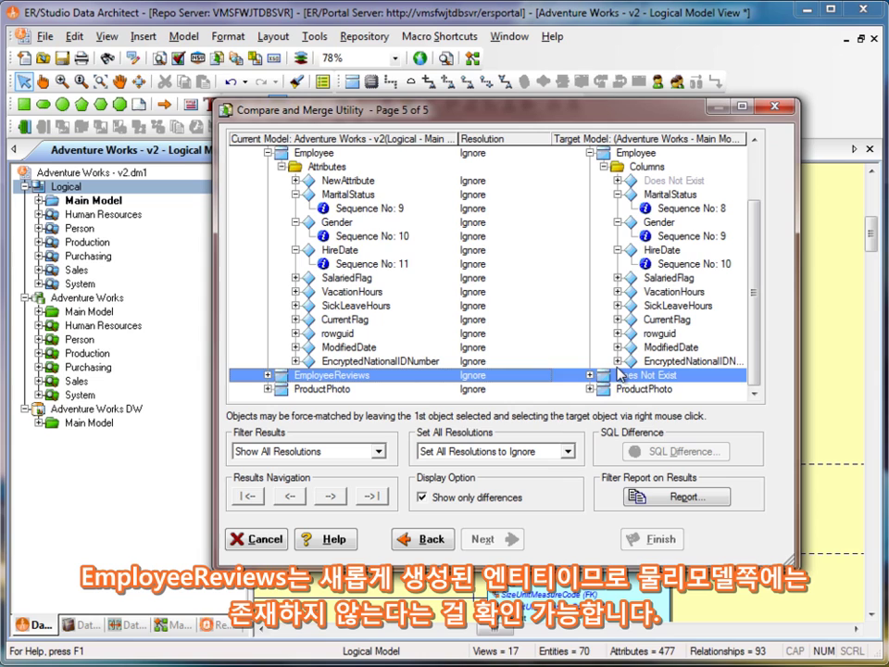
pyautogui.click(268, 389)
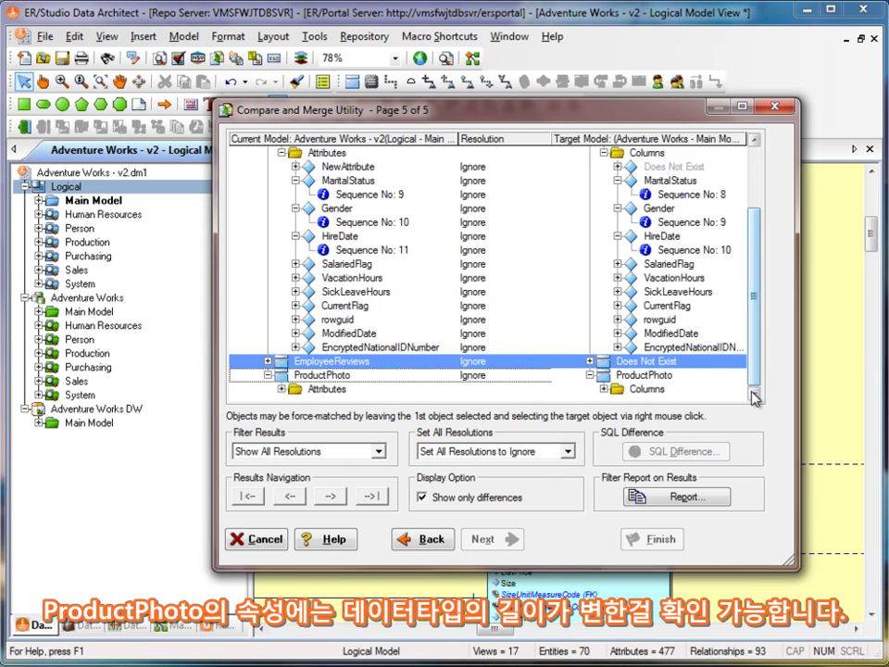
pyautogui.click(287, 392)
pyautogui.click(281, 389)
pyautogui.moveTo(758, 350); pyautogui.dragTo(765, 381)
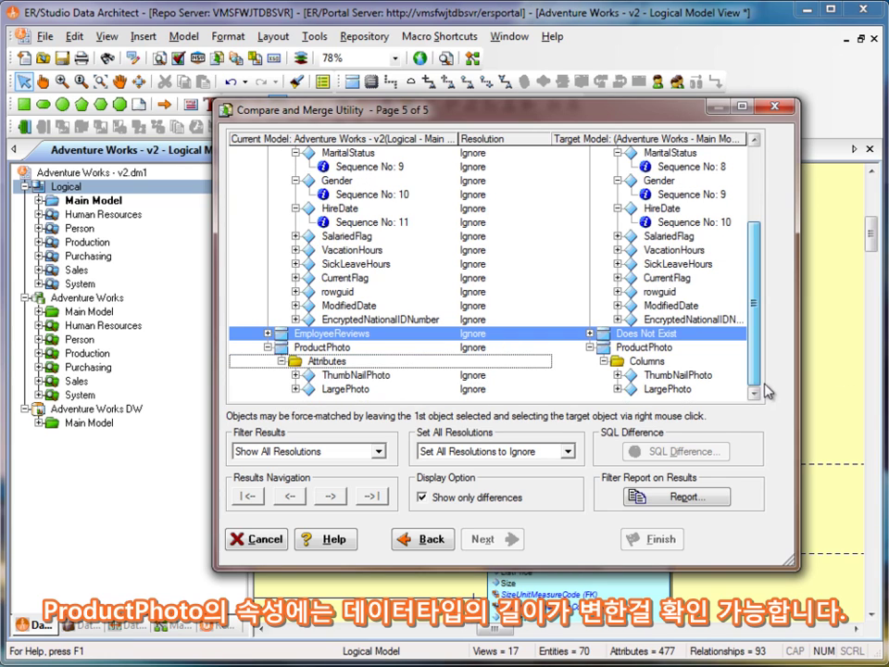
pyautogui.click(296, 375)
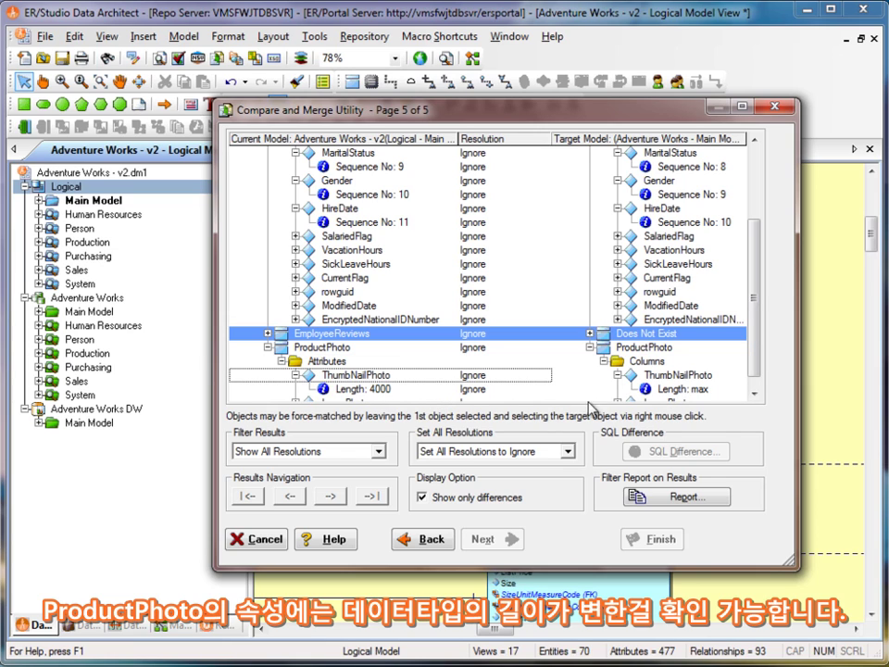
pyautogui.moveTo(752, 361); pyautogui.dragTo(752, 292)
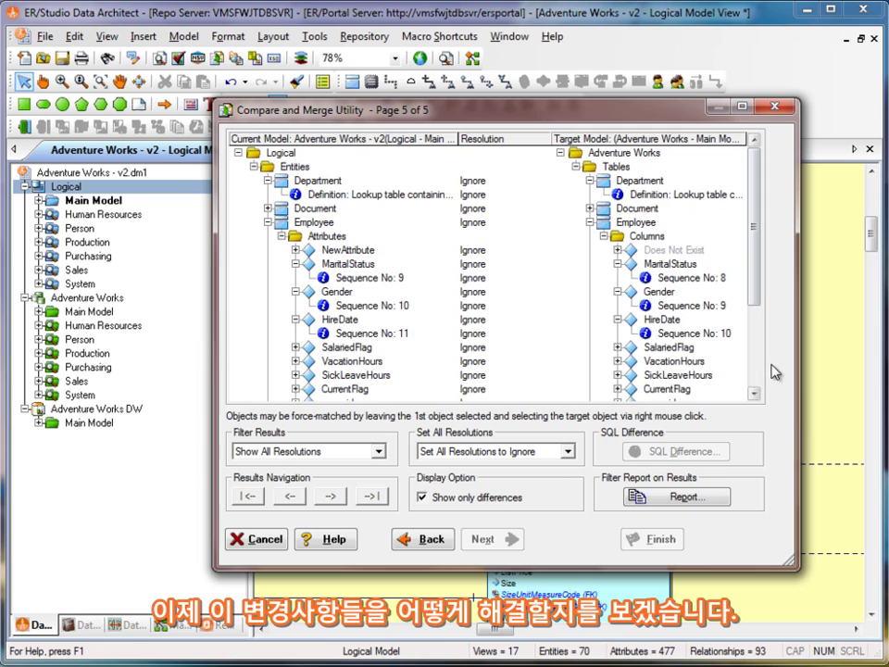
# Step: Enlarge the Compare and Merge Utility window so all differences fit, and widen the current model column
pyautogui.moveTo(481, 115); pyautogui.dragTo(311, 36)
pyautogui.moveTo(627, 486); pyautogui.dragTo(844, 616)
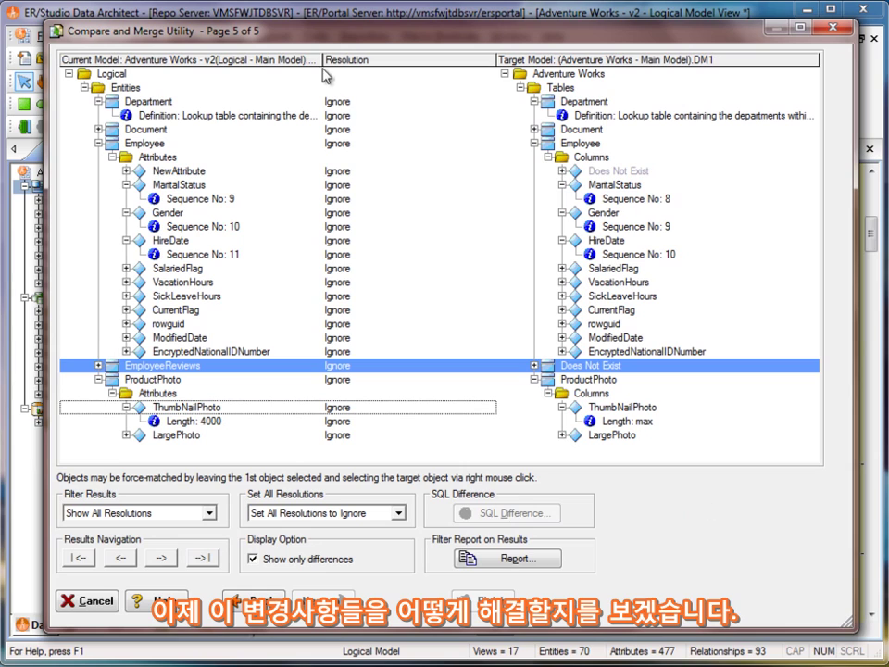
pyautogui.moveTo(324, 59); pyautogui.dragTo(408, 60)
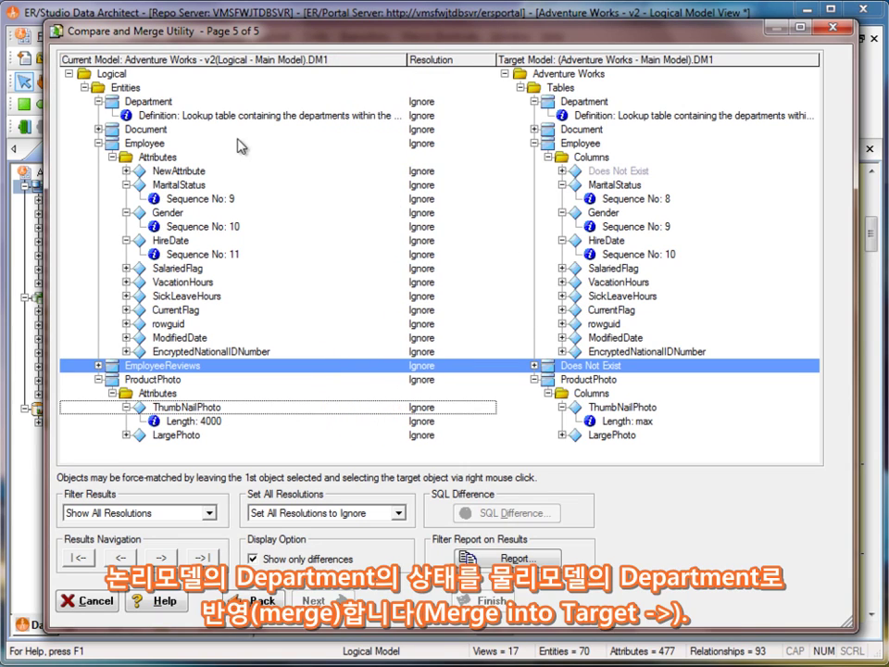
# Step: Set the resolution of the Department and Employee entities to Merge into Target
pyautogui.click(441, 104)
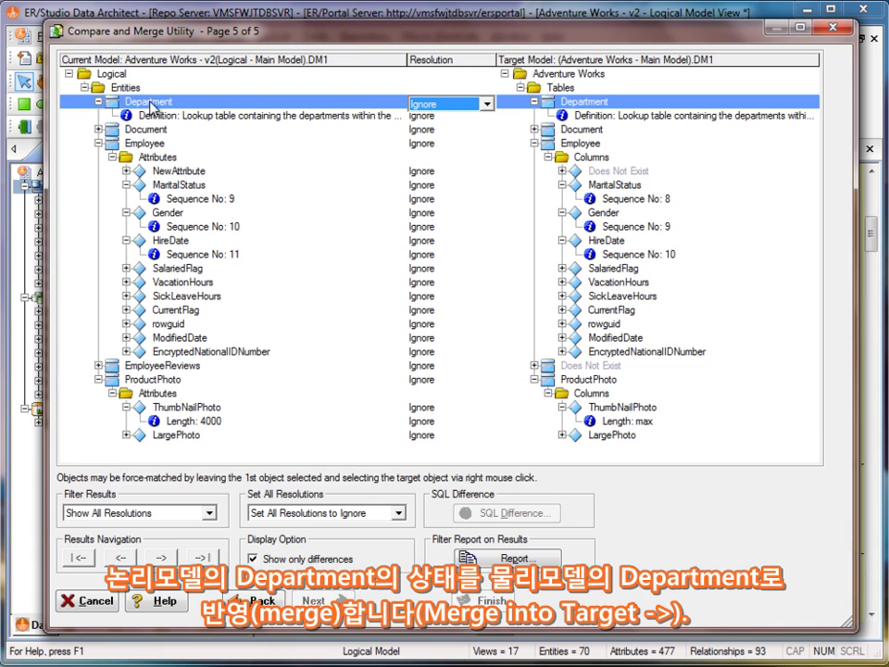
pyautogui.click(486, 104)
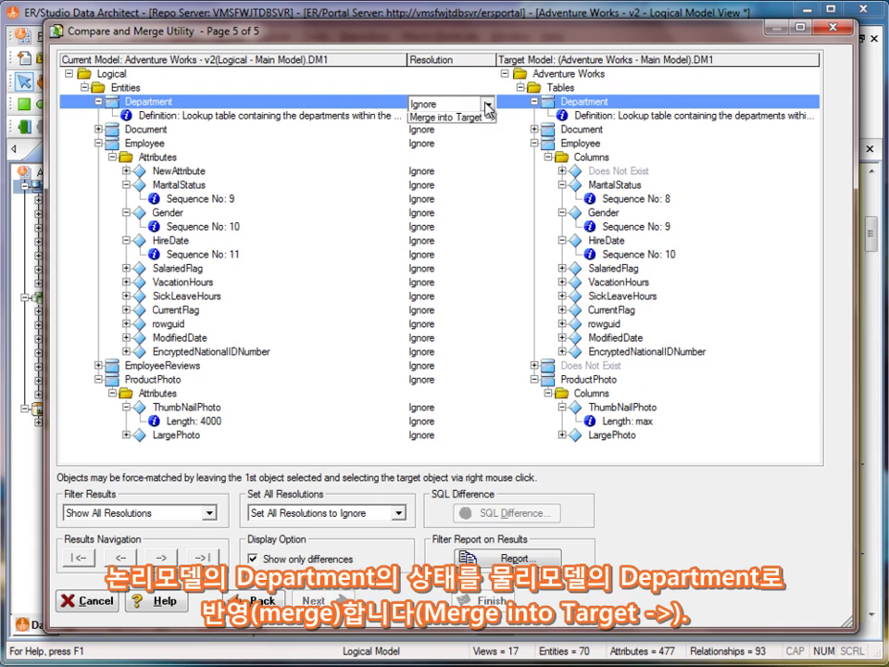
pyautogui.click(481, 142)
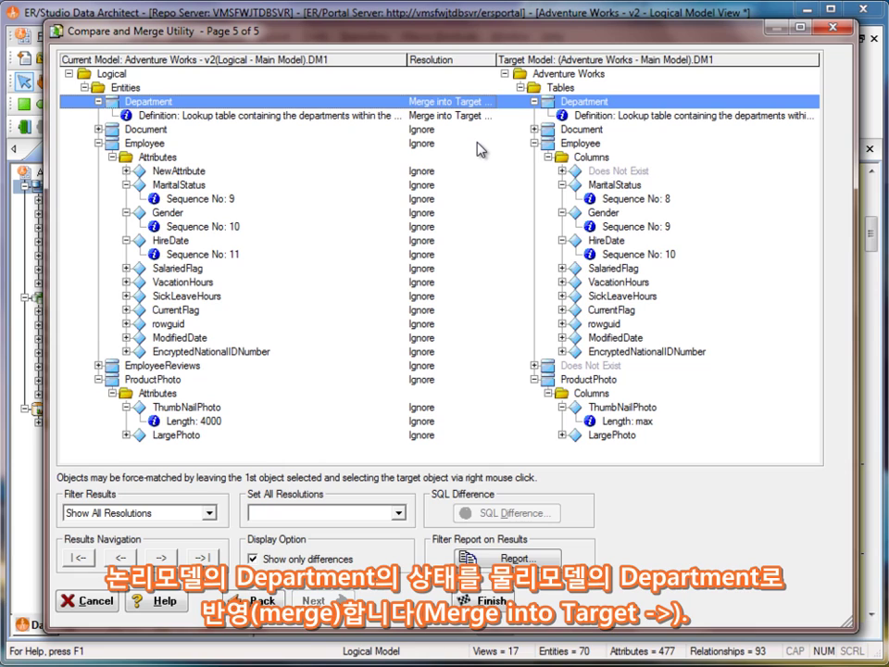
pyautogui.click(489, 145)
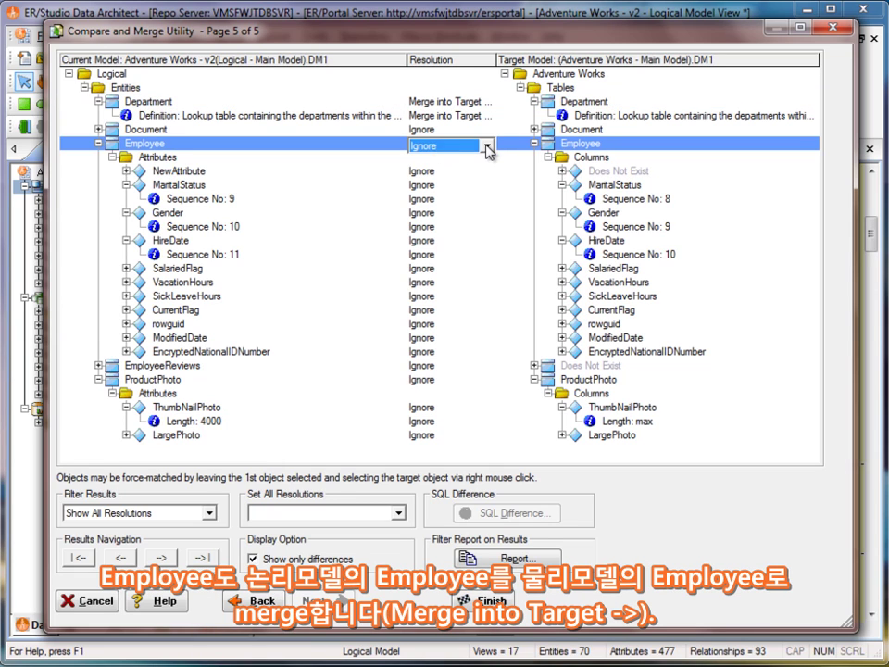
pyautogui.click(487, 145)
pyautogui.click(476, 184)
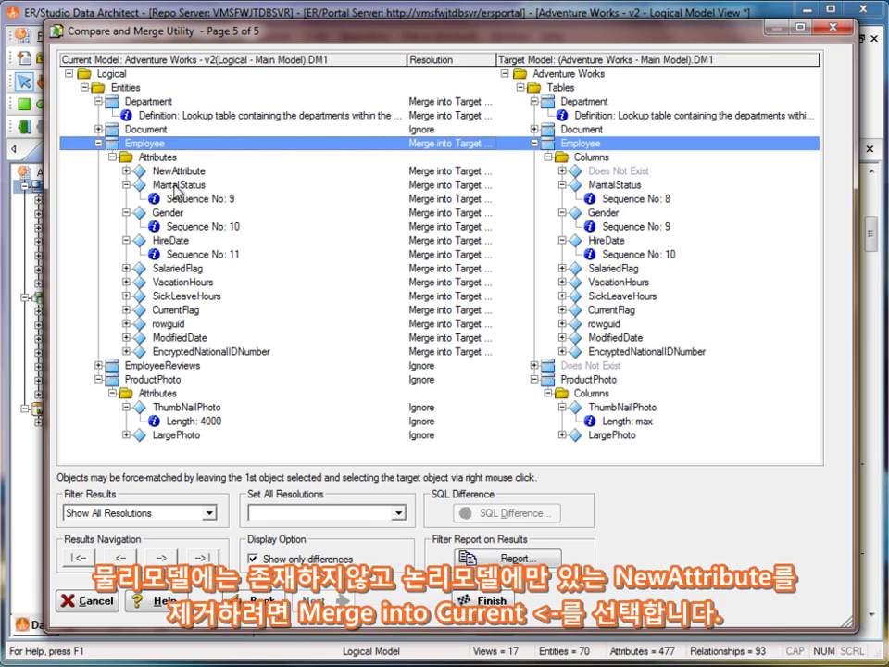
# Step: Change the Employee entity's resolution to Merge into Current, marking NewAttribute for deletion from the current model
pyautogui.click(454, 144)
pyautogui.click(487, 145)
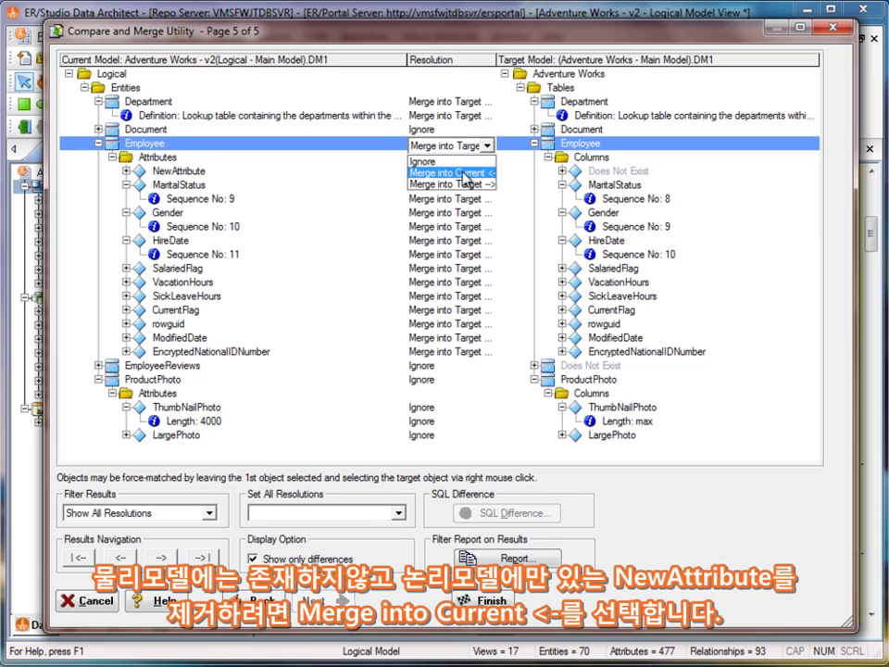
pyautogui.click(466, 174)
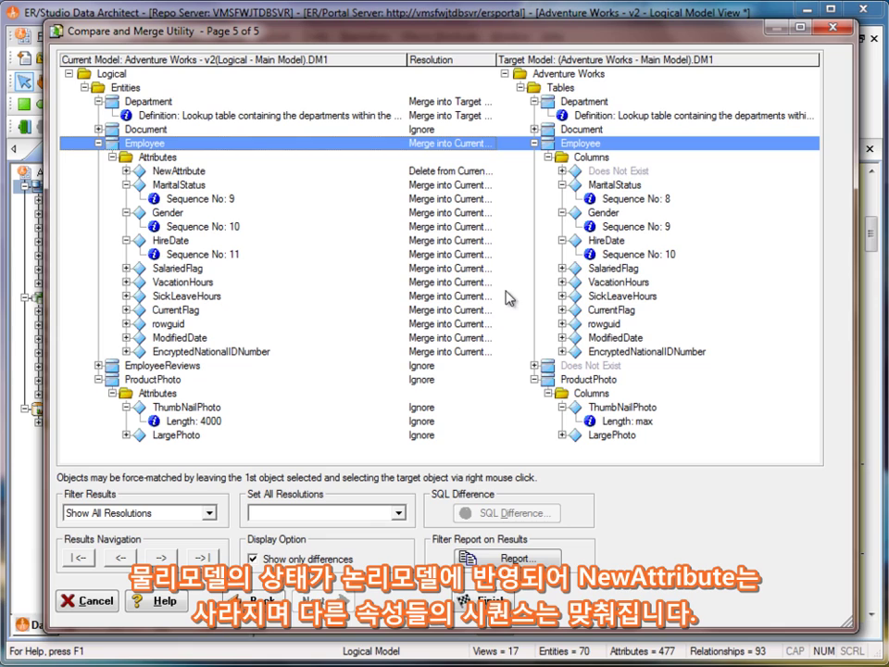
# Step: Set all resolutions to Merge into Target, and check the result filter choices while keeping Show All Resolutions
pyautogui.click(398, 514)
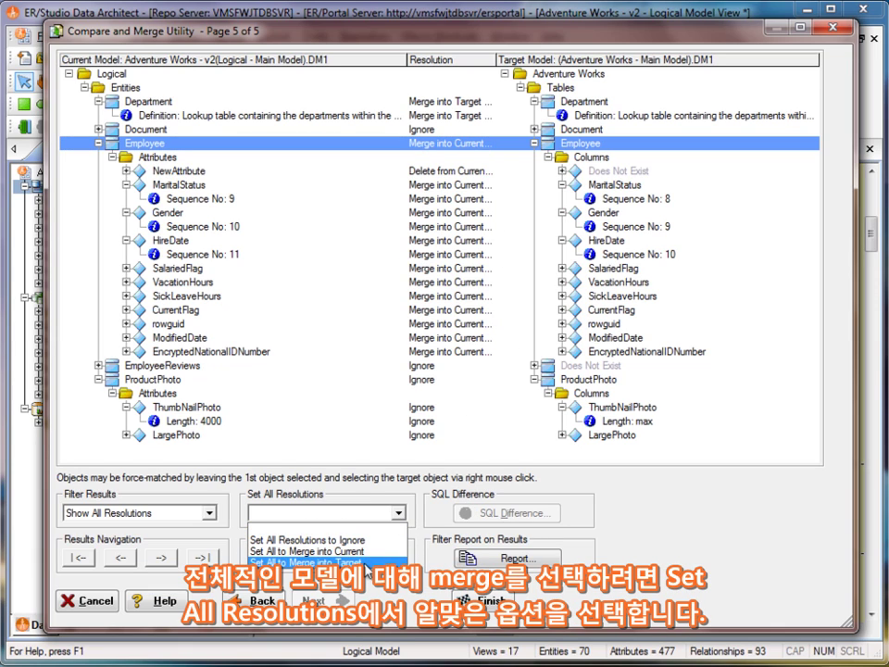
pyautogui.click(287, 560)
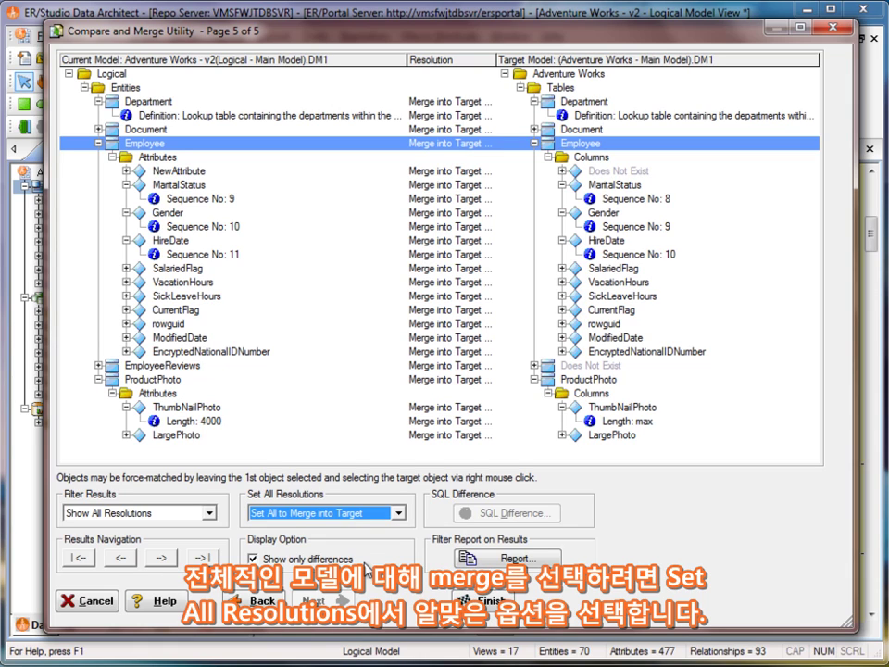
pyautogui.click(210, 513)
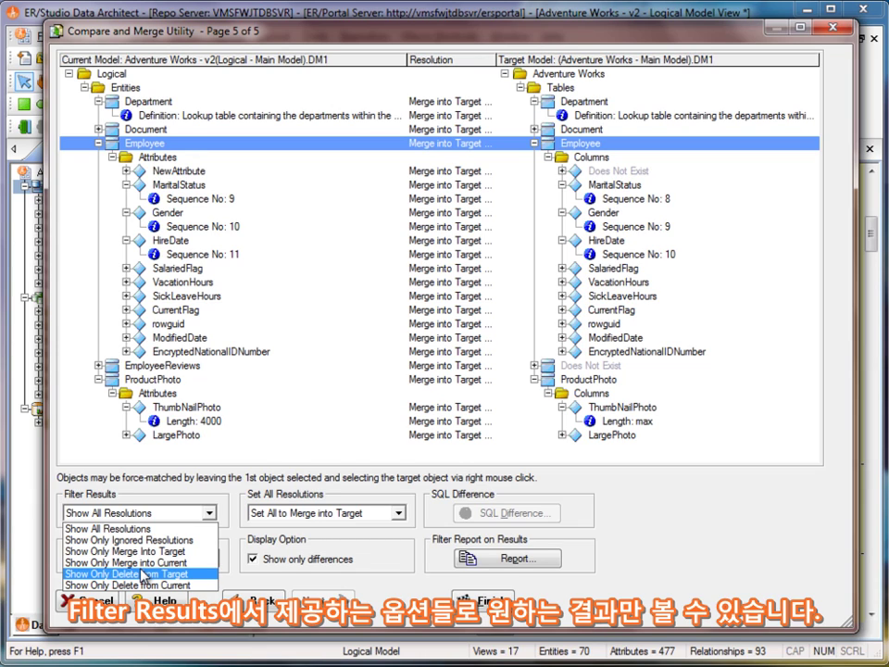
pyautogui.click(102, 529)
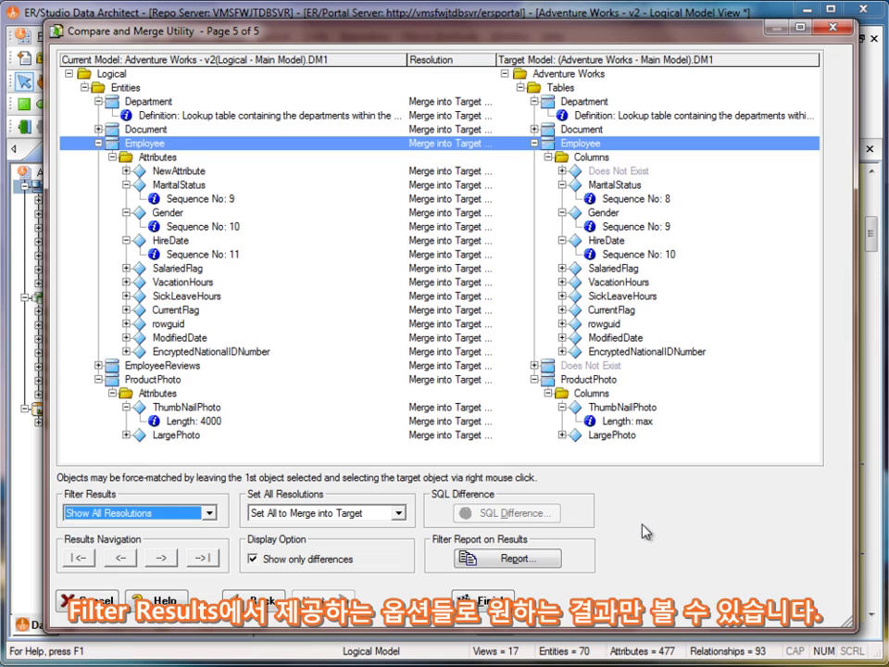
# Step: Check the merge report's title, file, type and node expansion options, and dismiss it without generating a report
pyautogui.click(515, 559)
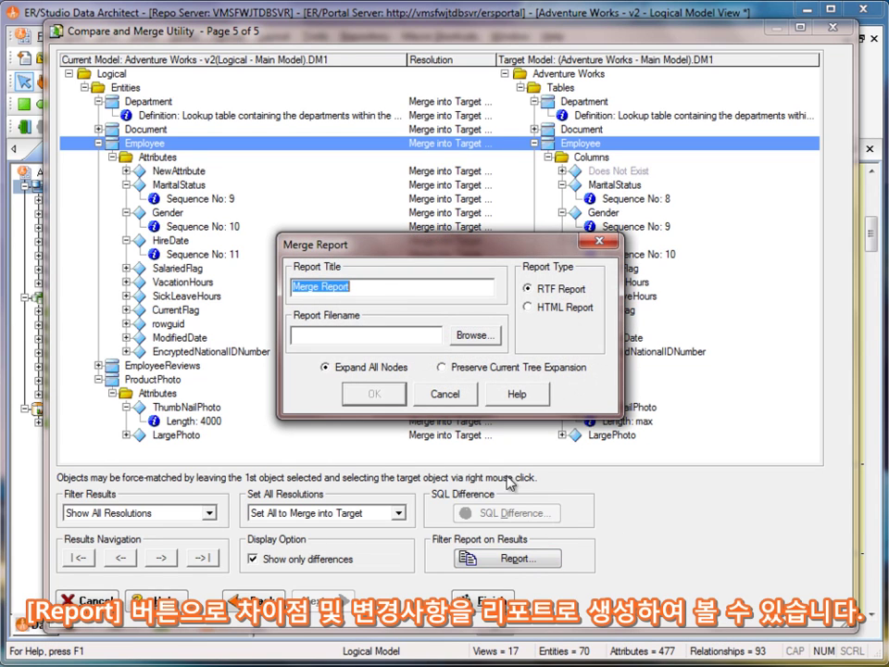
pyautogui.moveTo(405, 254); pyautogui.dragTo(407, 239)
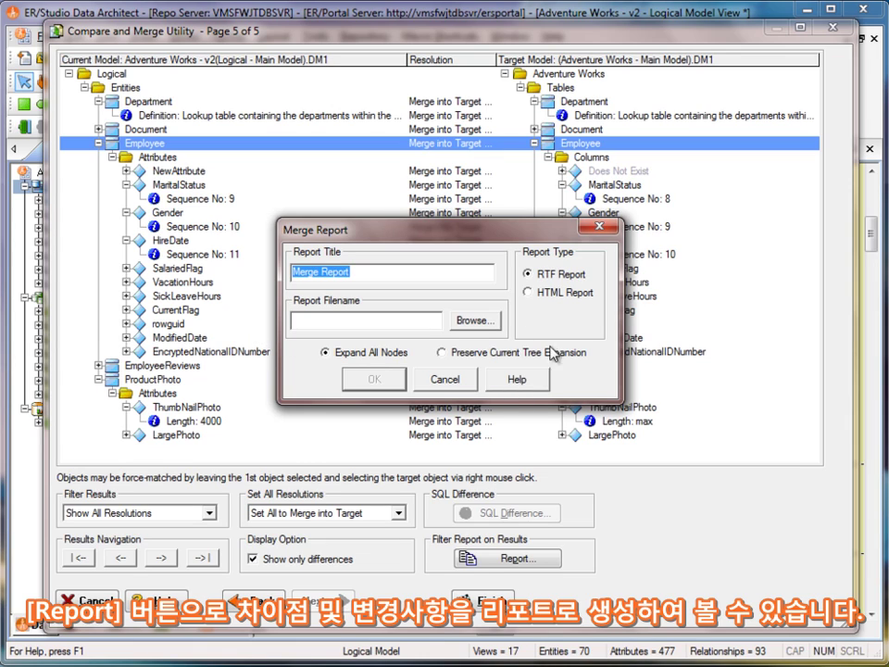
pyautogui.click(468, 358)
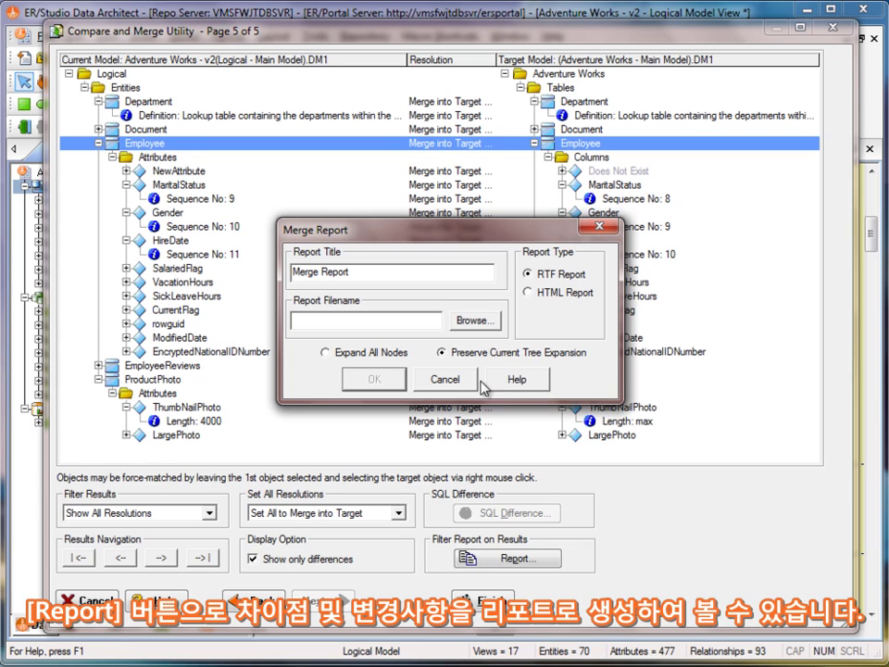
pyautogui.click(468, 381)
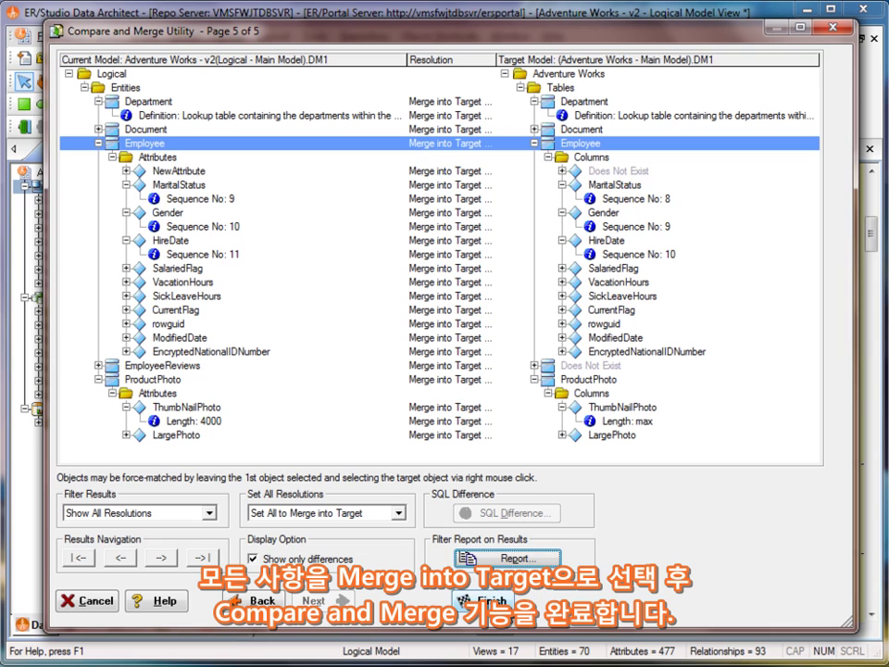
# Step: Finish the merge, applying all resolutions into the target physical model
pyautogui.click(486, 601)
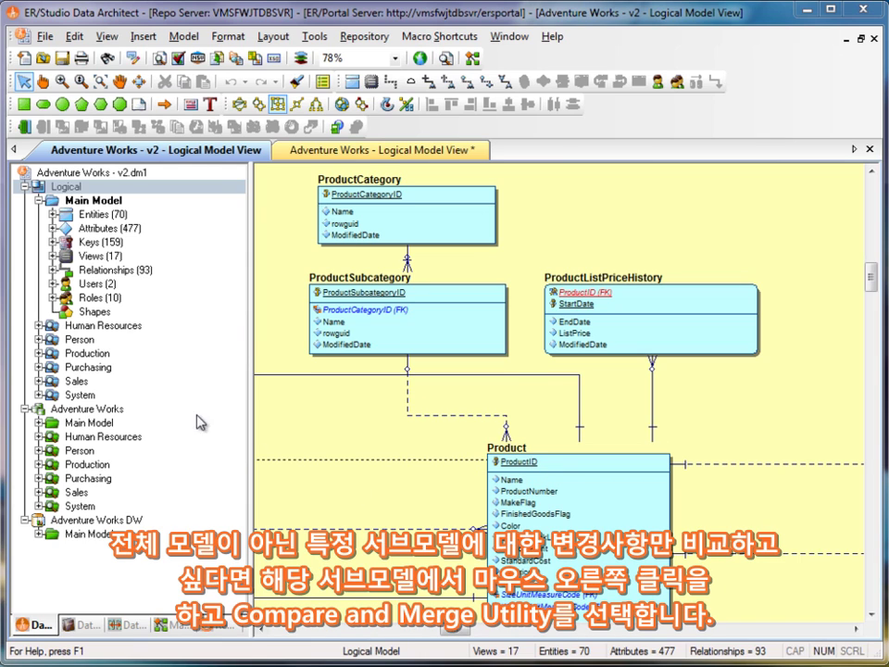
# Step: Open the logical Human Resources submodel and start comparing it against another model in this DM1 file
pyautogui.doubleClick(119, 329)
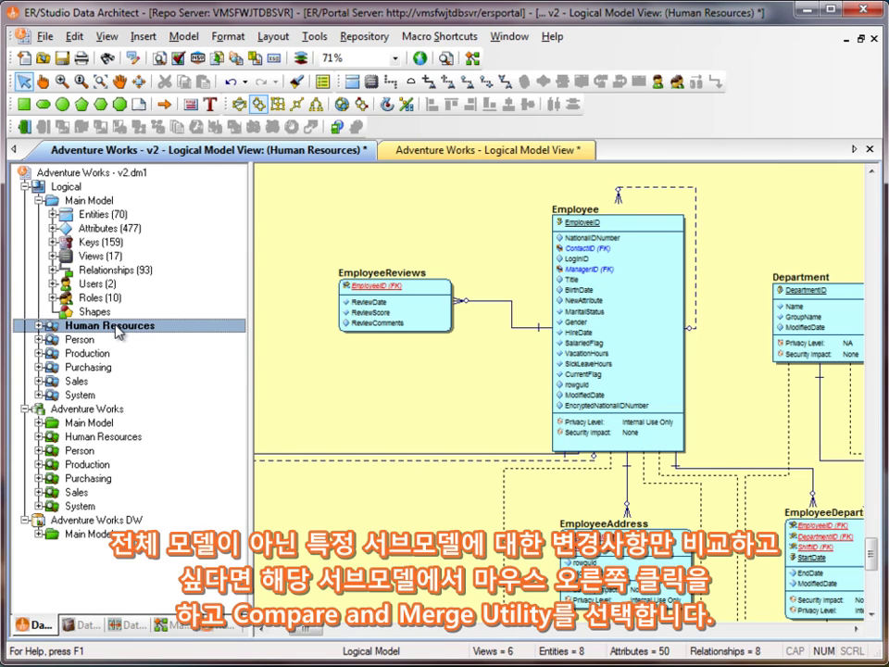
pyautogui.rightClick(119, 331)
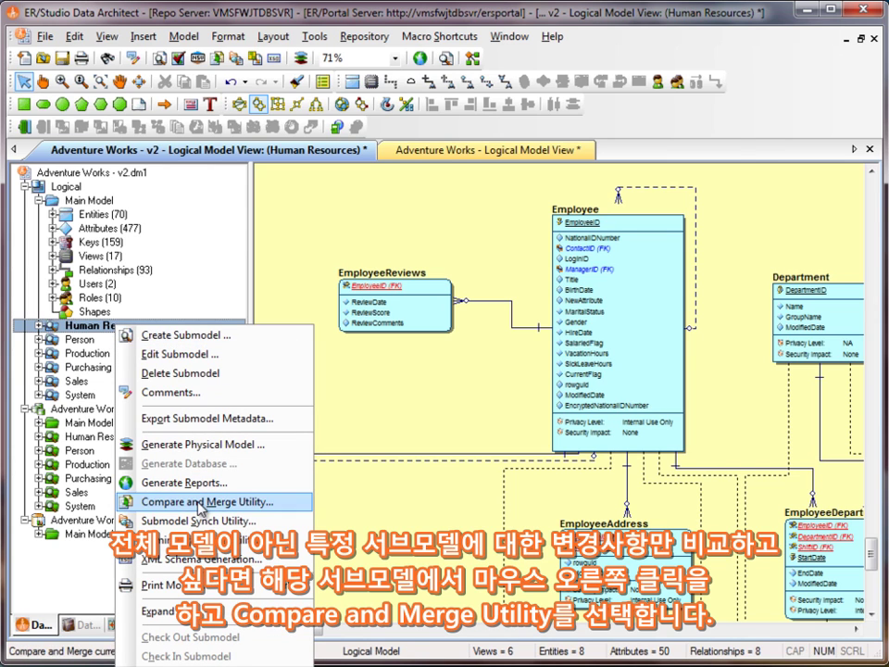
pyautogui.click(200, 503)
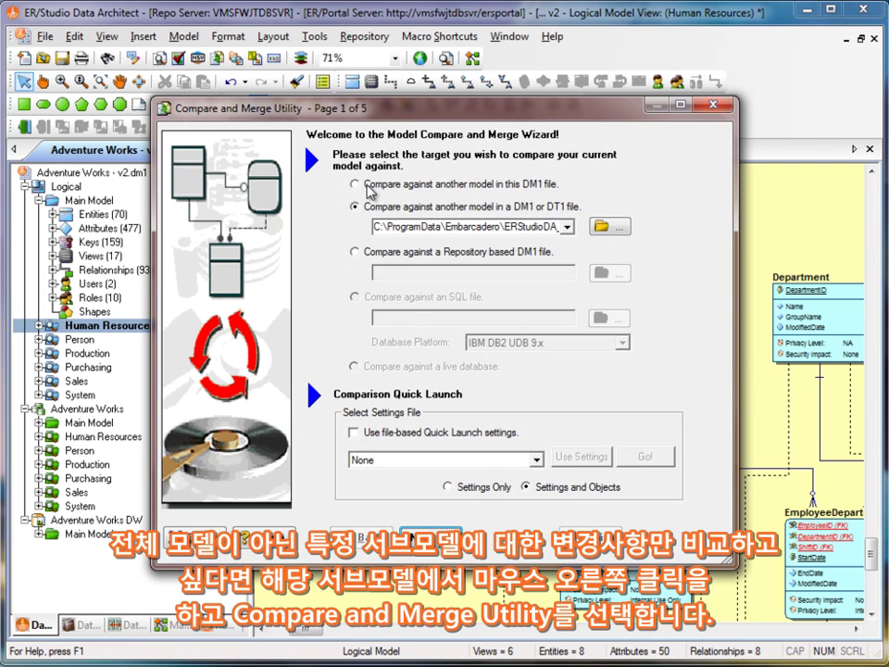
pyautogui.click(368, 186)
pyautogui.click(430, 537)
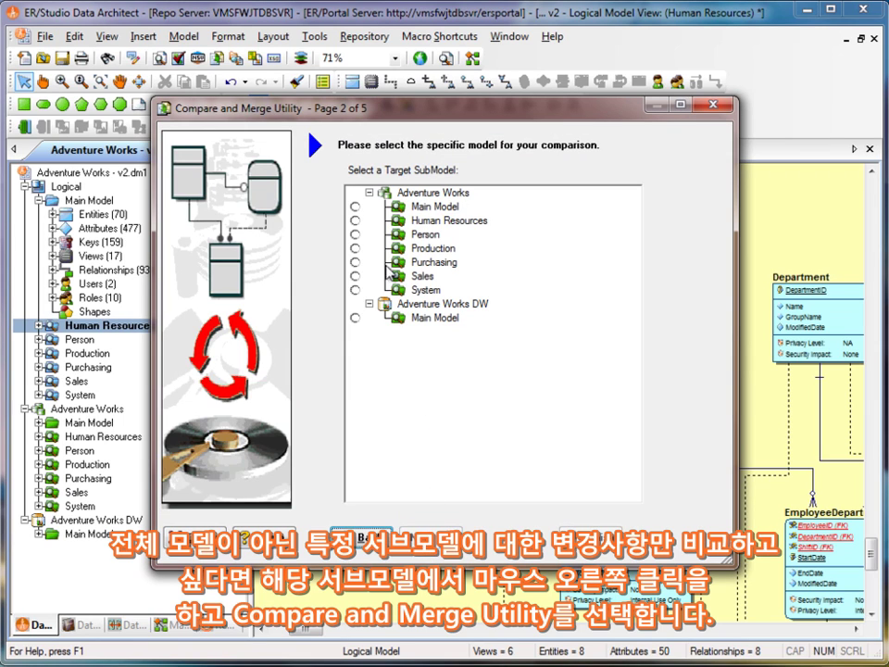
# Step: Compare against the Adventure Works physical Human Resources submodel with all entities and tables selected, review the differences, and cancel without merging
pyautogui.click(355, 220)
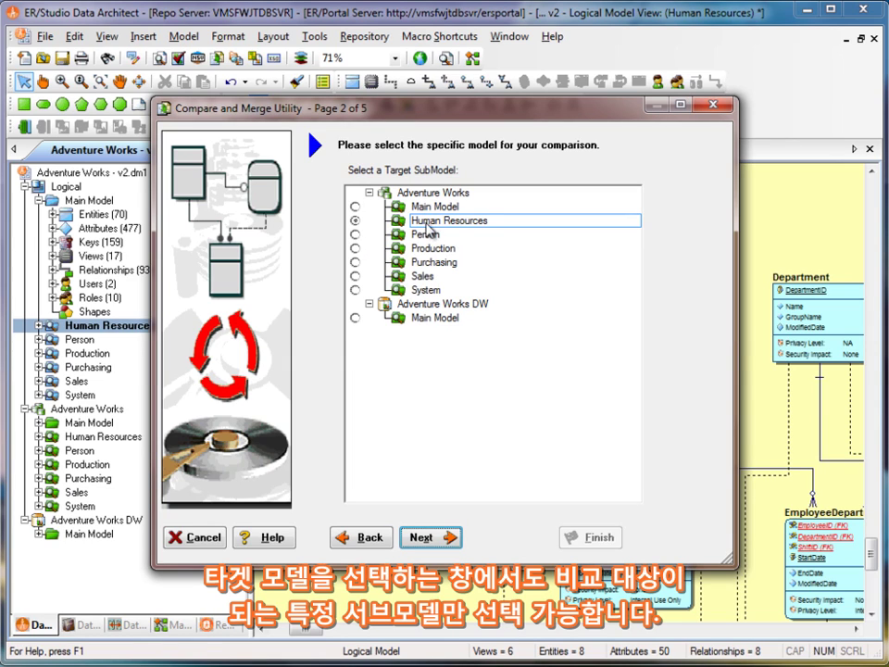
pyautogui.click(421, 538)
pyautogui.click(422, 538)
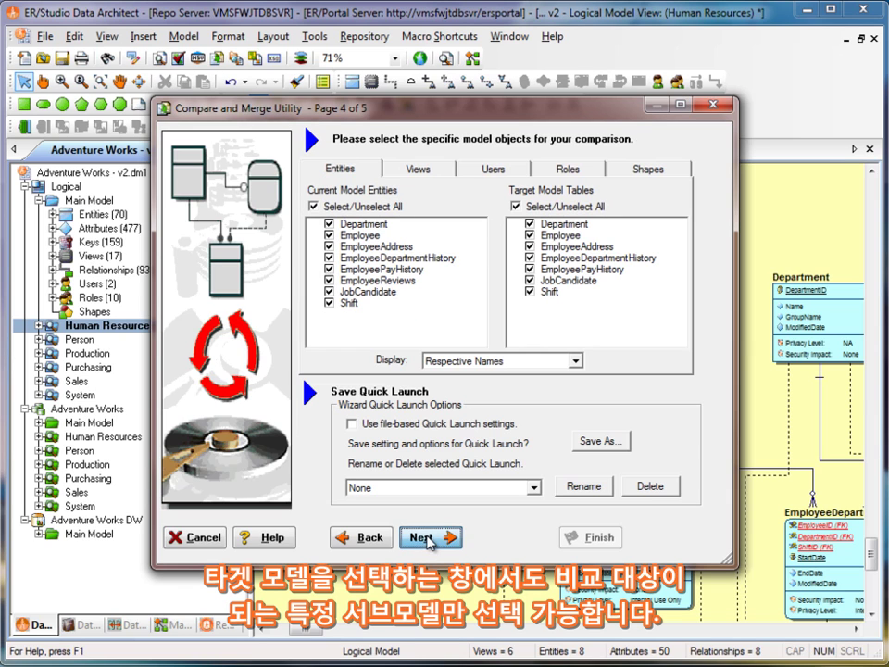
pyautogui.click(422, 536)
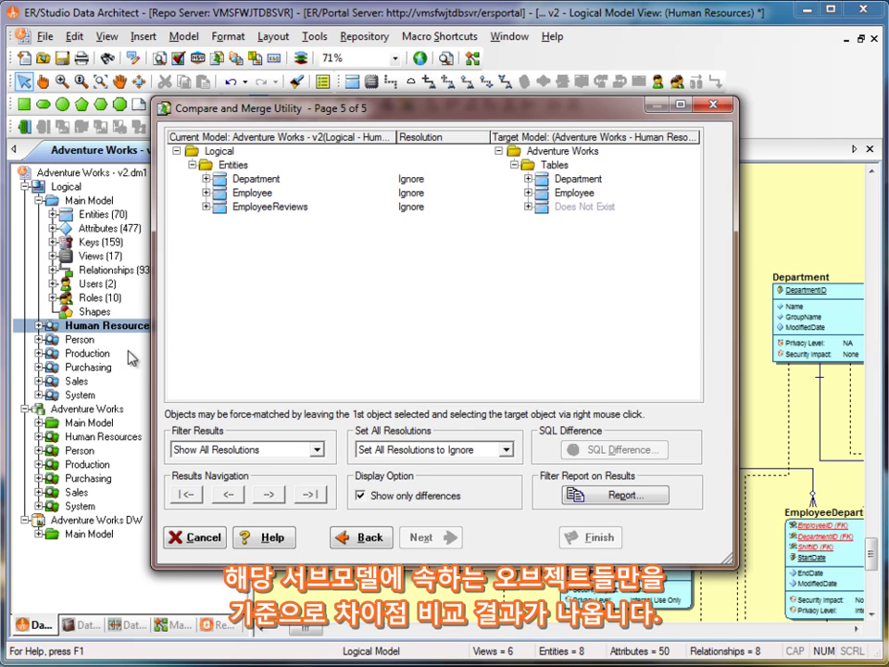
pyautogui.click(180, 537)
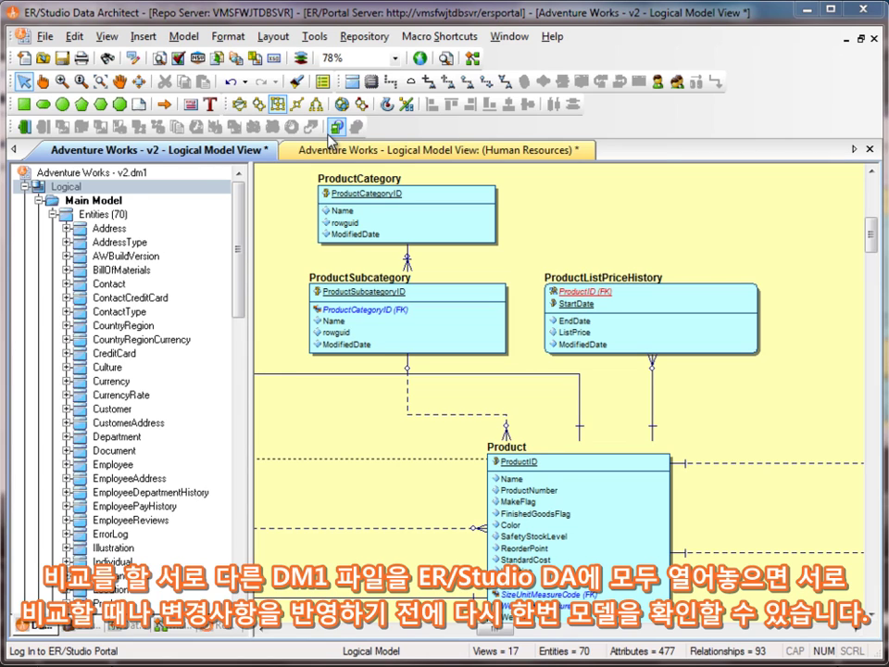
# Step: Start comparing the Adventure Works - v2 logical model against another DM1 file, choosing Adventure Works.DM1 from the sample models
pyautogui.rightClick(115, 200)
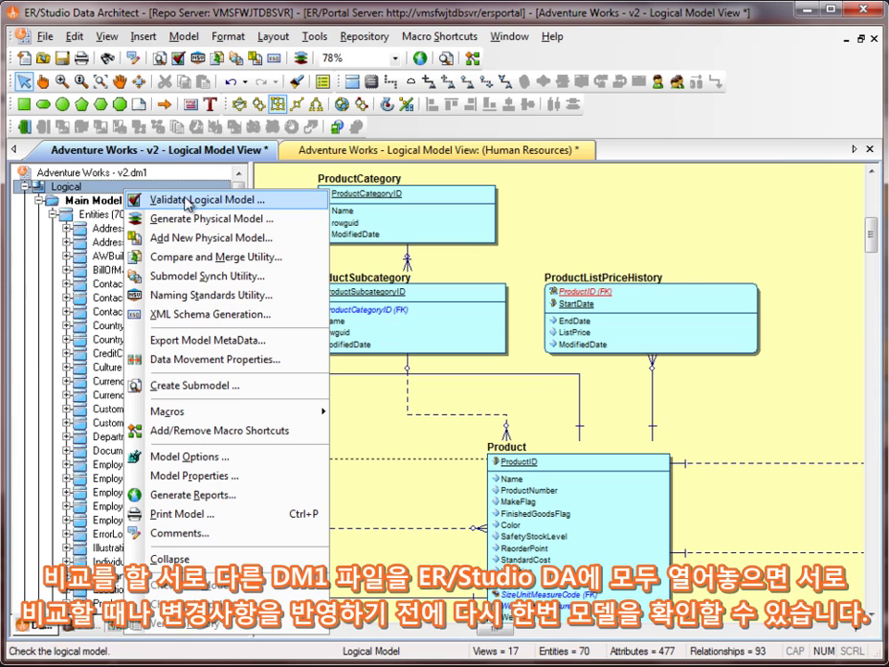
pyautogui.click(214, 257)
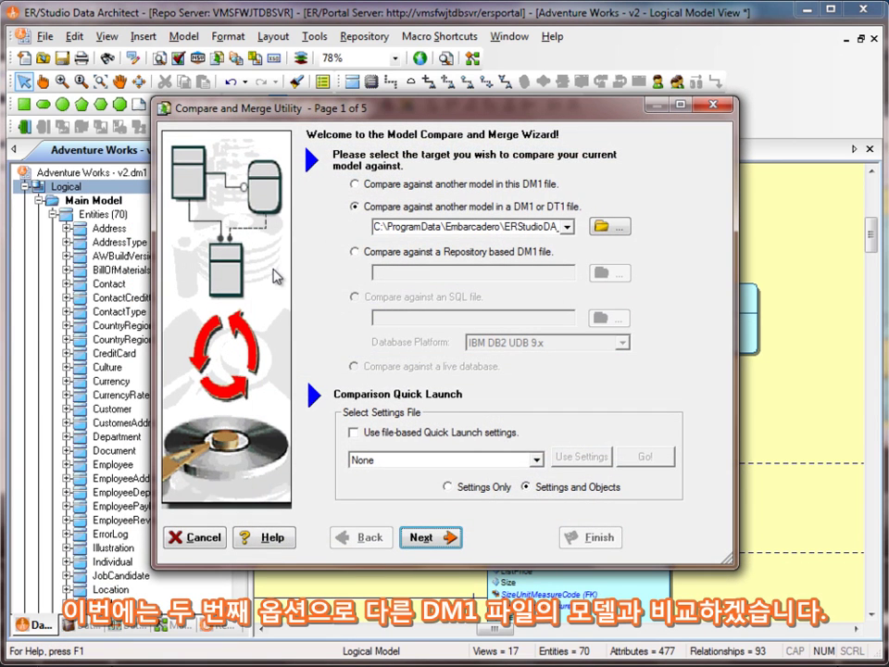
pyautogui.click(568, 227)
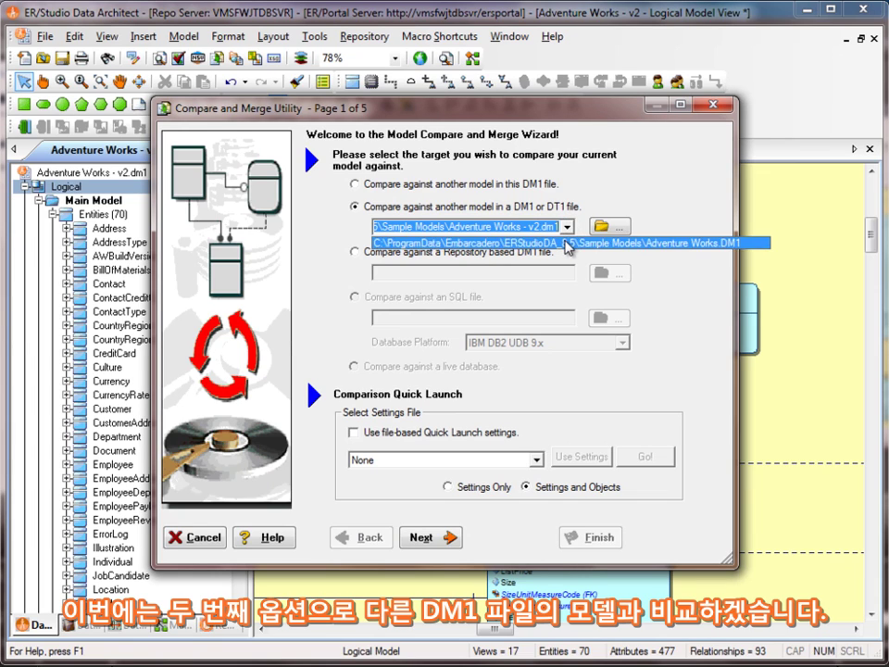
pyautogui.click(569, 244)
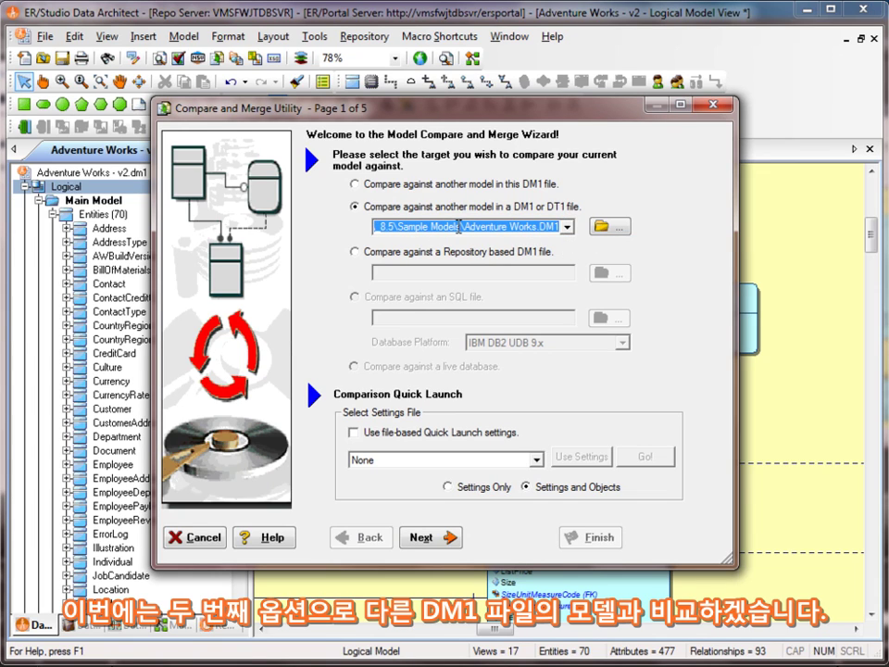
pyautogui.click(435, 543)
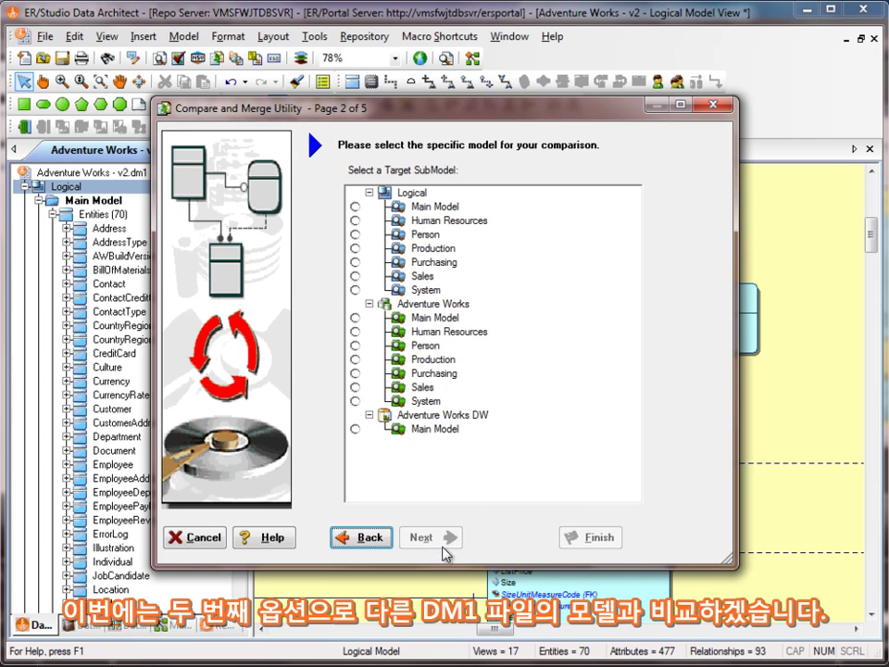
# Step: Target the logical Main Model and run the comparison with the default options and all entities selected
pyautogui.click(355, 206)
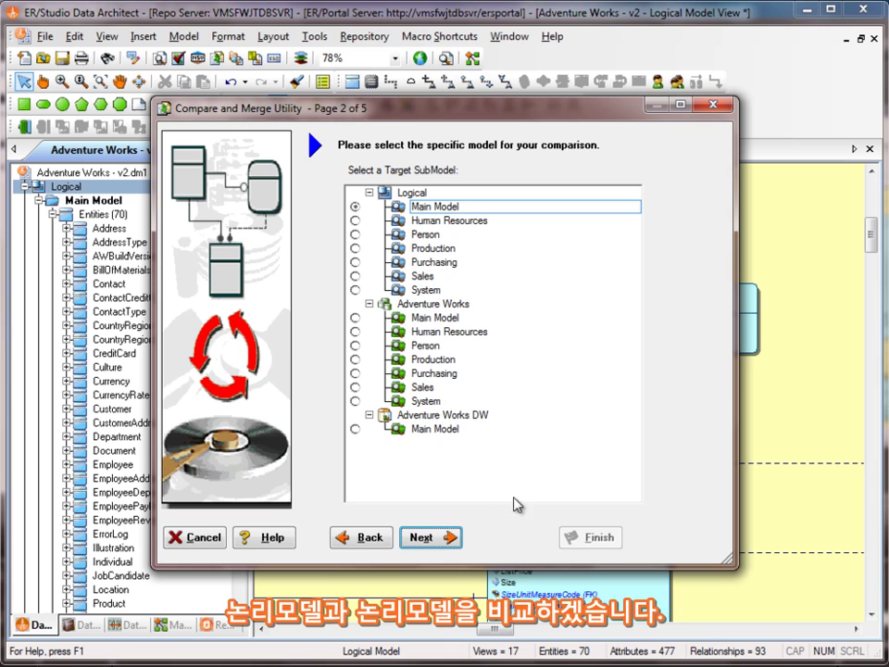
pyautogui.click(449, 540)
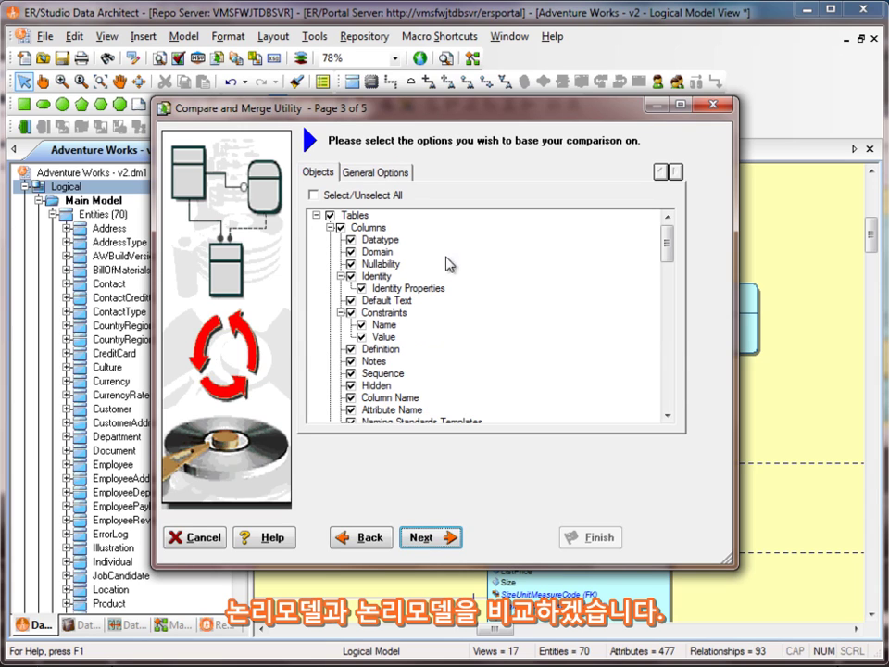
pyautogui.click(448, 538)
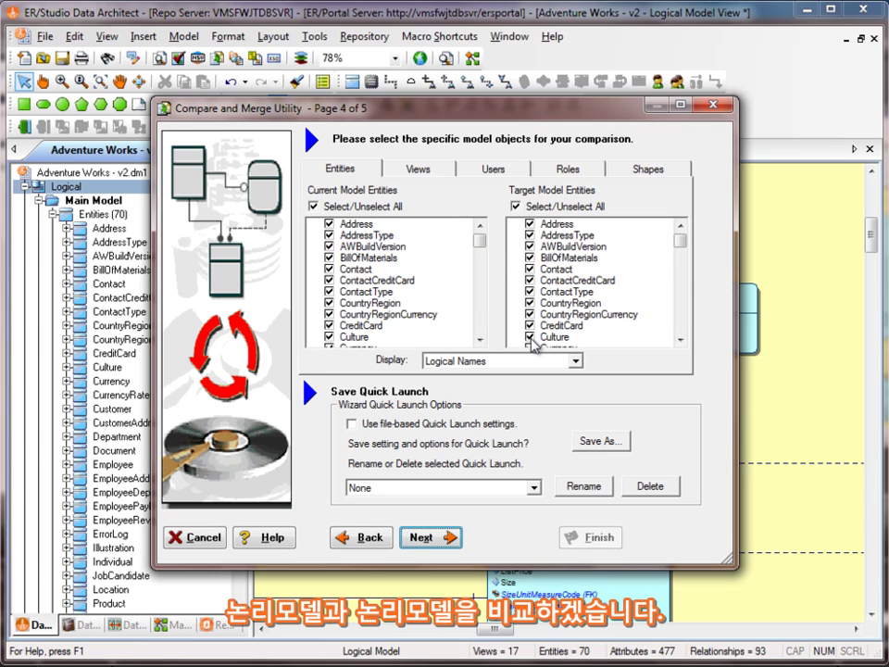
pyautogui.click(449, 537)
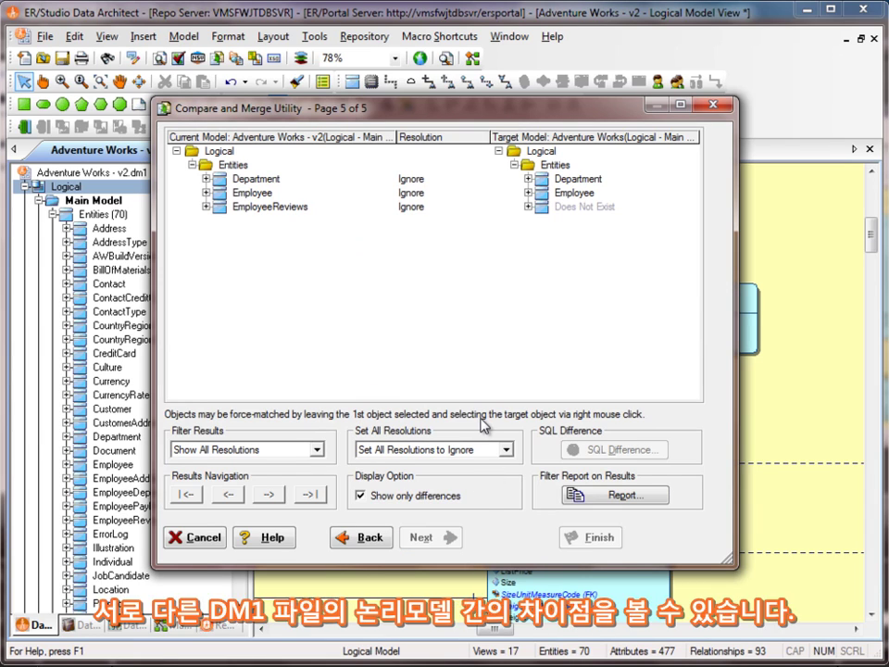
# Step: Review the differences in EmployeeReviews, the Employee attributes and the Department definition, and cancel without merging
pyautogui.click(206, 207)
pyautogui.click(206, 192)
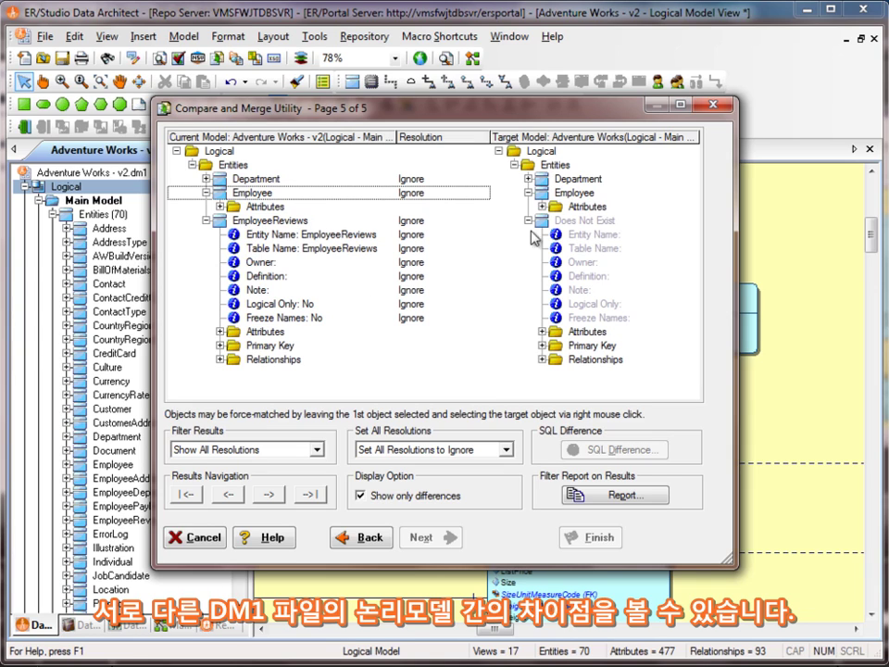
pyautogui.click(221, 208)
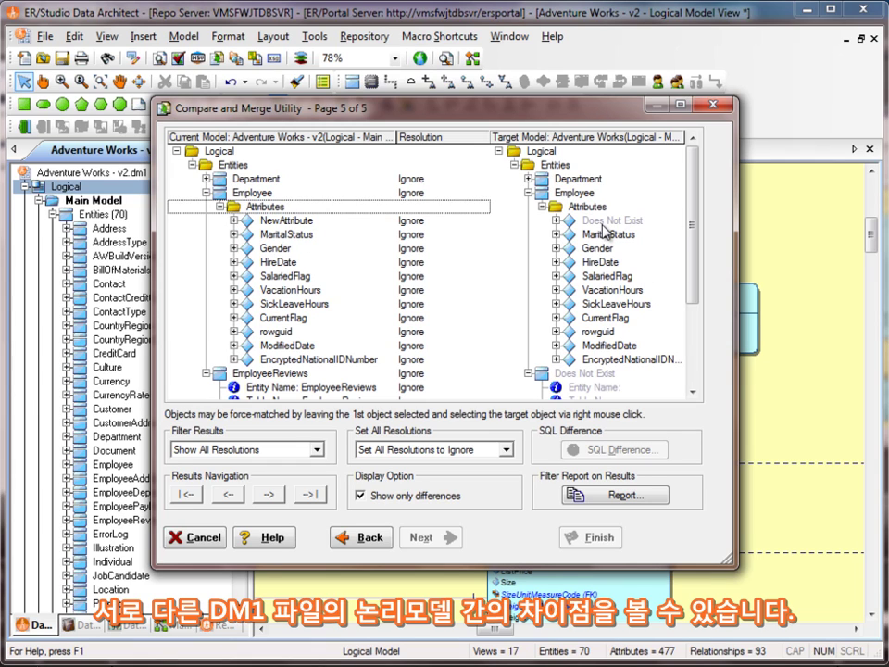
pyautogui.click(217, 179)
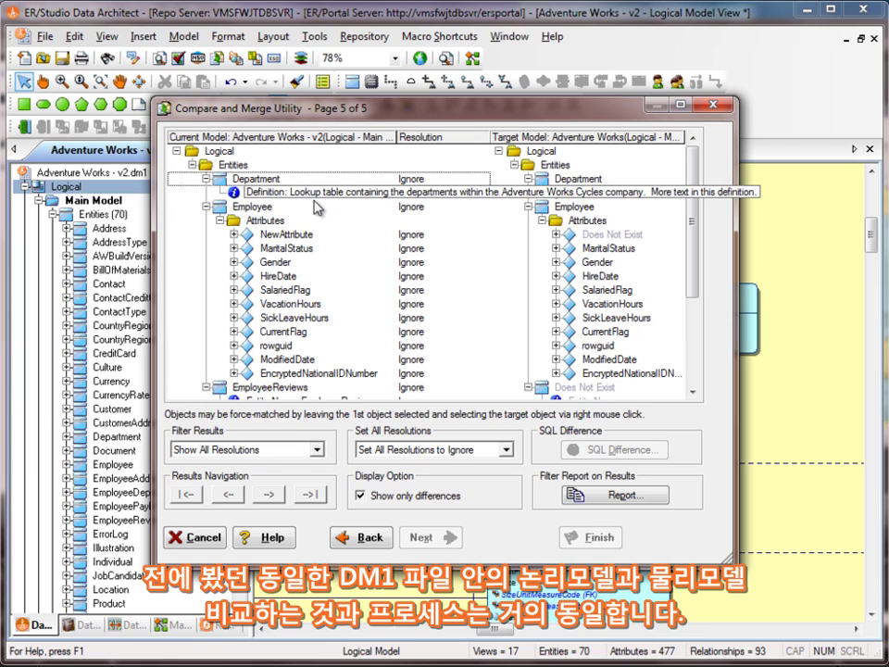
pyautogui.click(176, 538)
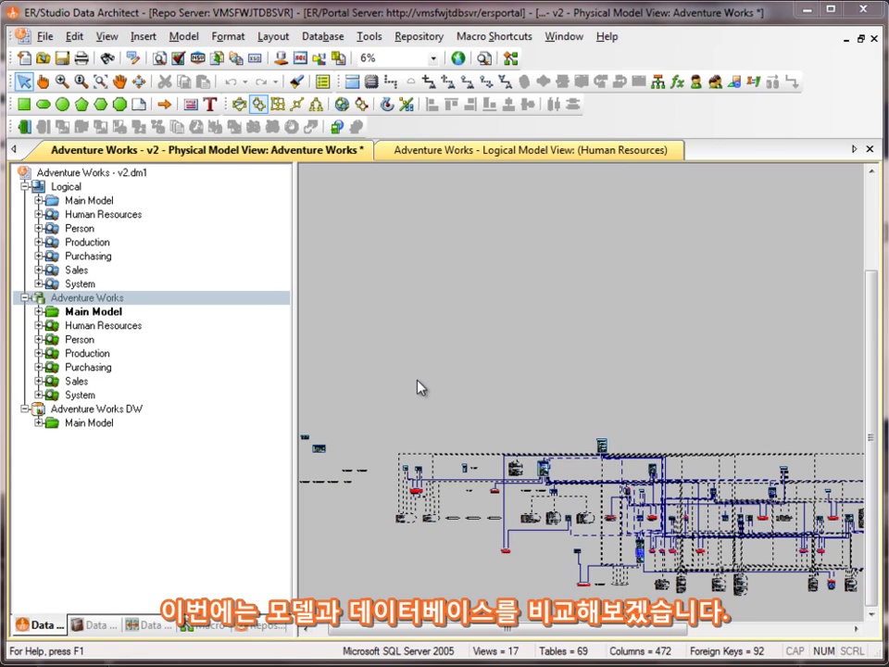
# Step: Start the Compare and Merge Utility for the Adventure Works physical model, comparing it against a live database
pyautogui.rightClick(107, 306)
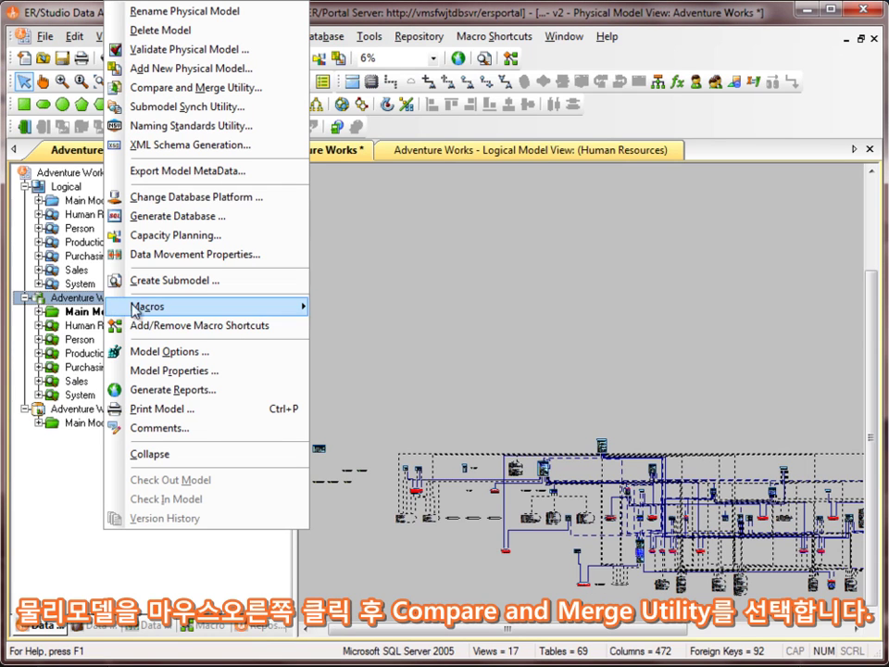
pyautogui.click(172, 90)
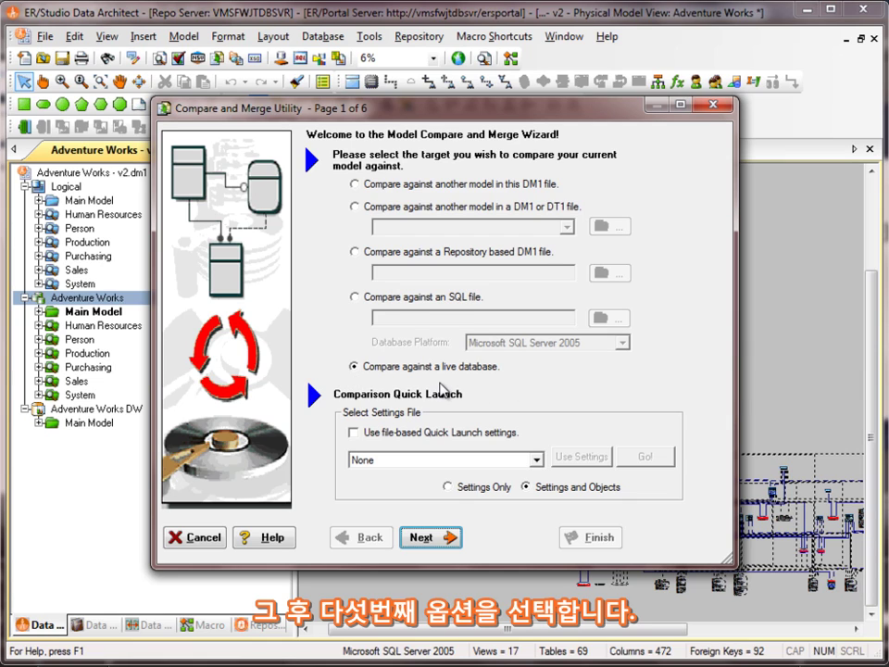
pyautogui.click(423, 536)
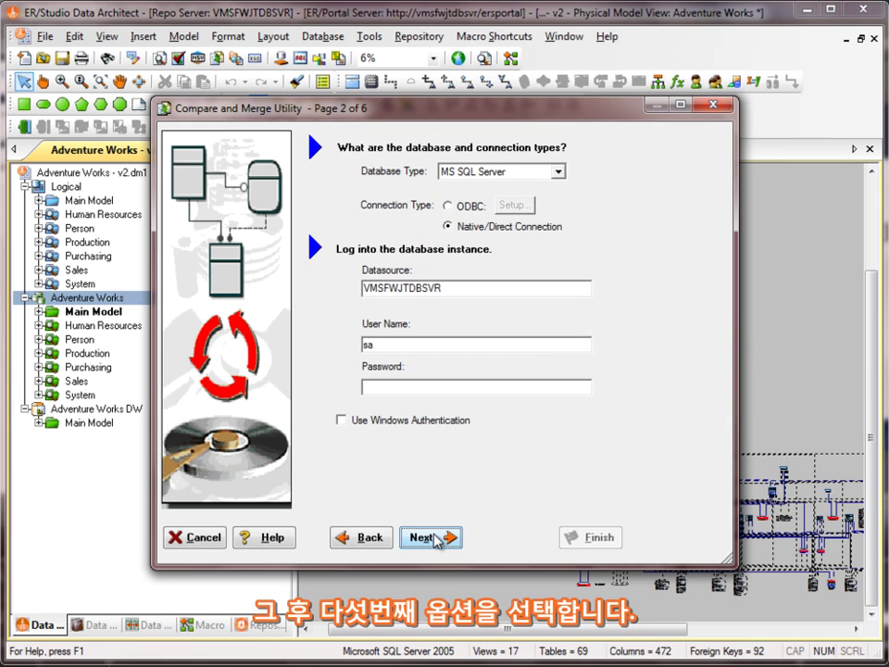
# Step: Log into the database instance with database type MS SQL Server, entering the account password
pyautogui.click(558, 173)
pyautogui.click(551, 187)
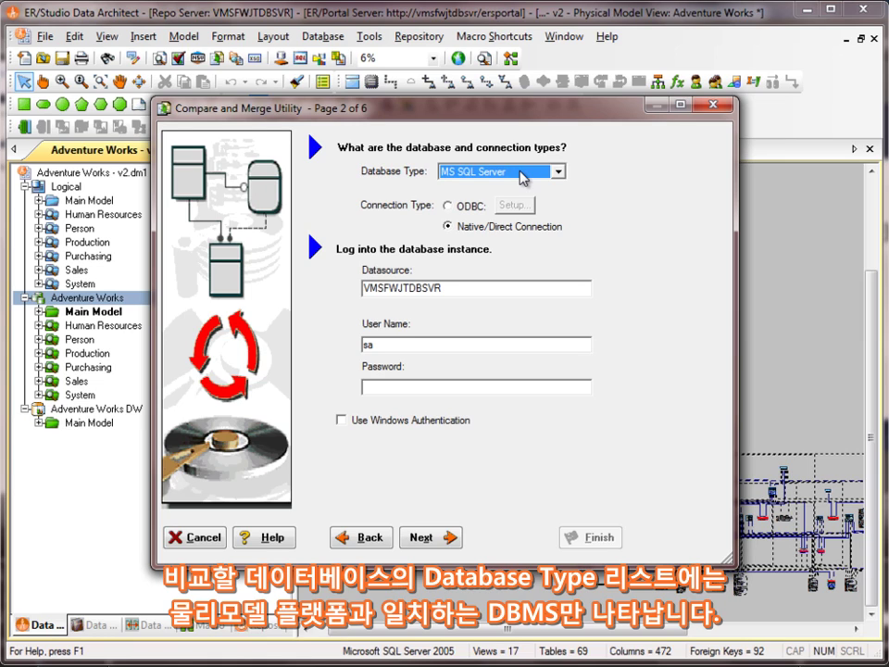
pyautogui.click(397, 382)
pyautogui.write('****')
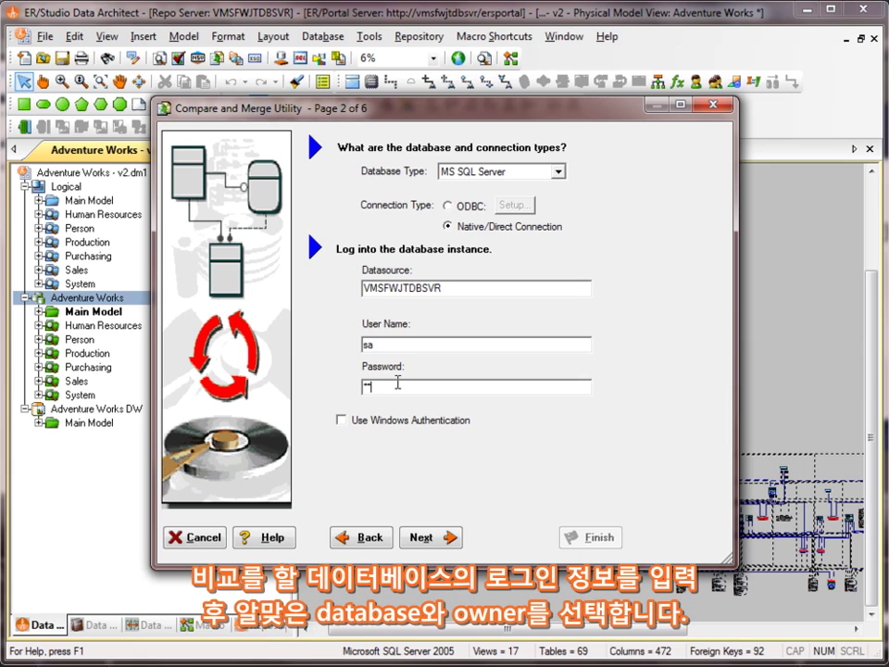
pyautogui.click(421, 538)
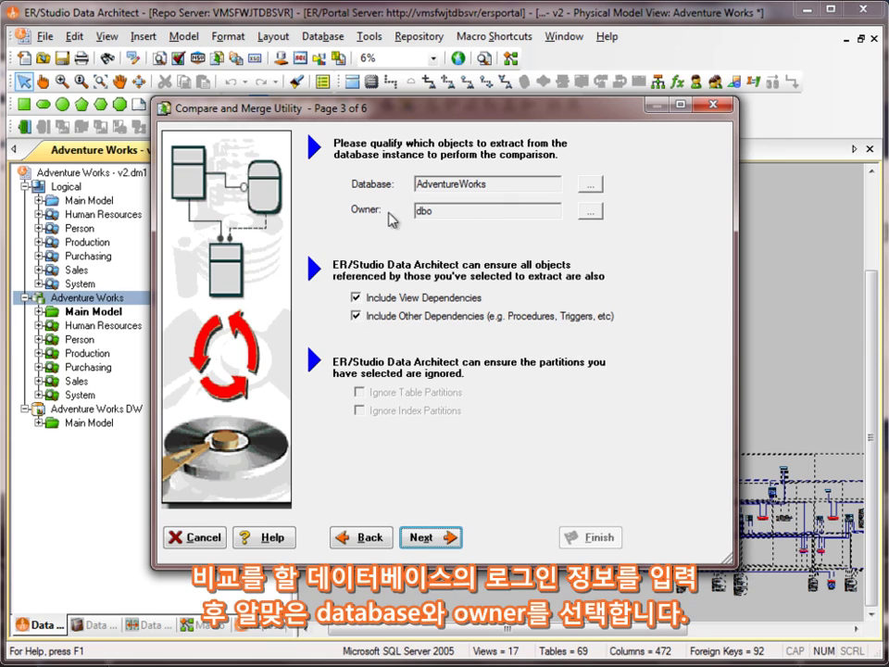
# Step: Add HumanResources, Person, Production, Purchasing and Sales to the selected owners alongside dbo
pyautogui.click(590, 211)
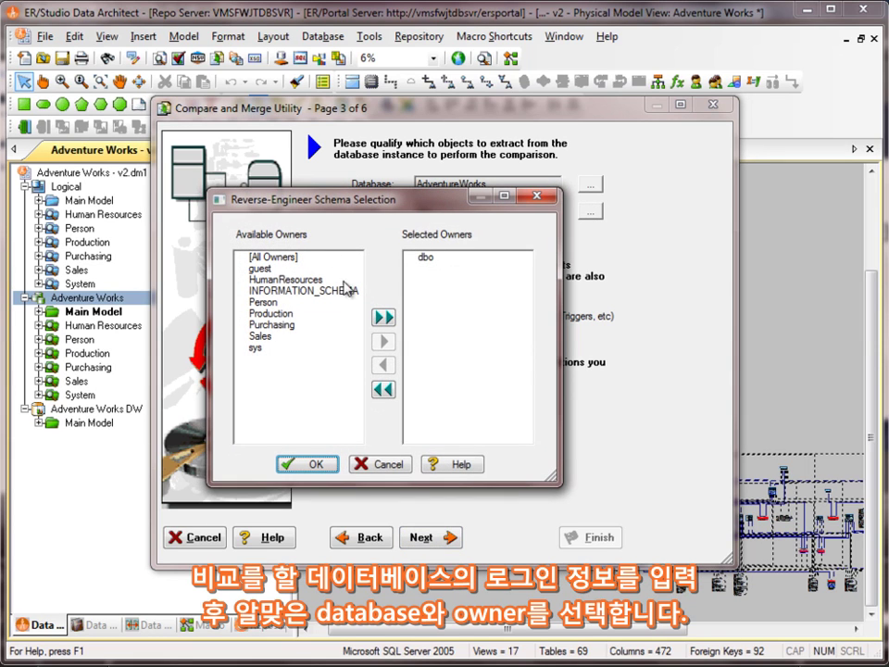
pyautogui.click(301, 280)
pyautogui.keyDown('ctrl'); pyautogui.click(269, 302); pyautogui.keyUp('ctrl')
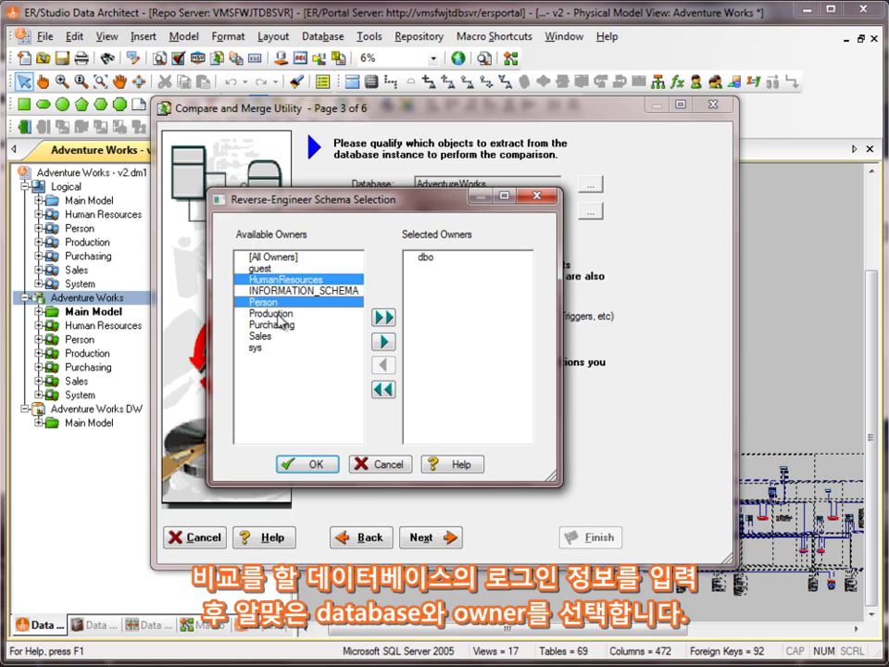
pyautogui.keyDown('ctrl'); pyautogui.click(269, 313); pyautogui.keyUp('ctrl')
pyautogui.keyDown('ctrl'); pyautogui.click(270, 324); pyautogui.keyUp('ctrl')
pyautogui.keyDown('ctrl'); pyautogui.click(271, 337); pyautogui.keyUp('ctrl')
pyautogui.click(383, 341)
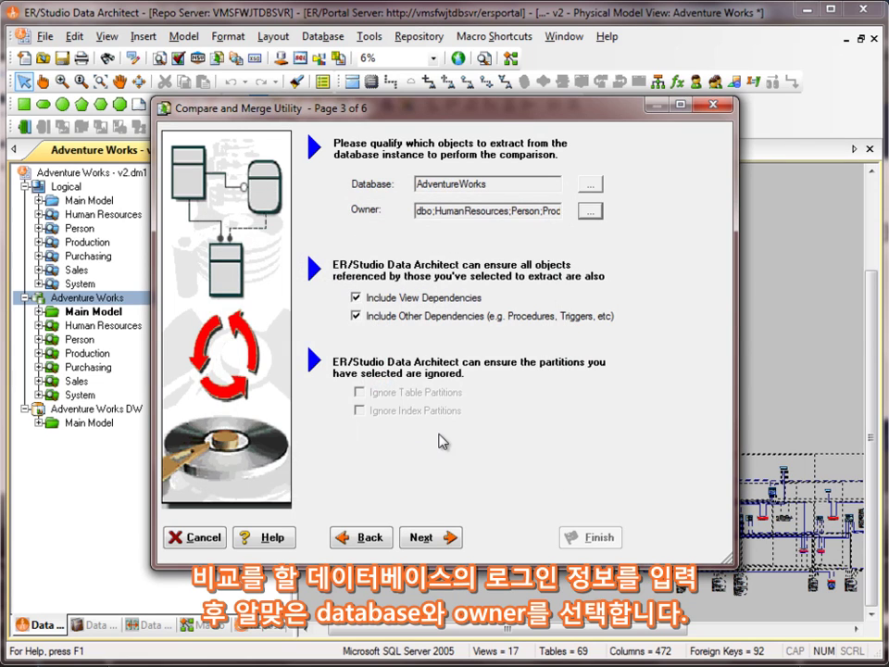
# Step: Run the comparison with the default object options and all current model and target database tables selected
pyautogui.click(424, 539)
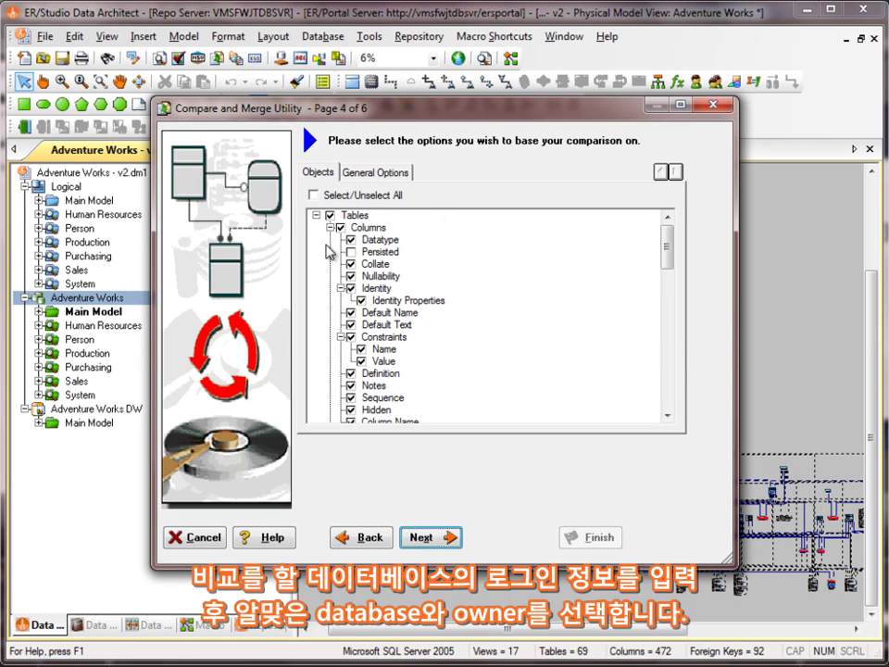
pyautogui.click(447, 537)
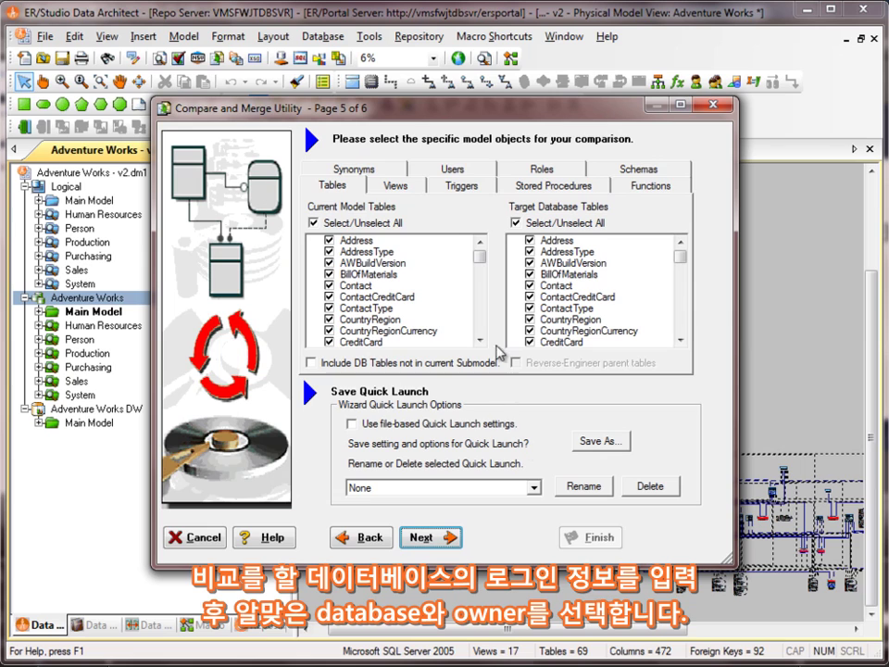
pyautogui.moveTo(479, 259)
pyautogui.mouseDown()
pyautogui.moveTo(478, 289)
pyautogui.moveTo(479, 253)
pyautogui.mouseUp()
pyautogui.moveTo(687, 261)
pyautogui.mouseDown()
pyautogui.moveTo(689, 285)
pyautogui.moveTo(686, 262)
pyautogui.mouseUp()
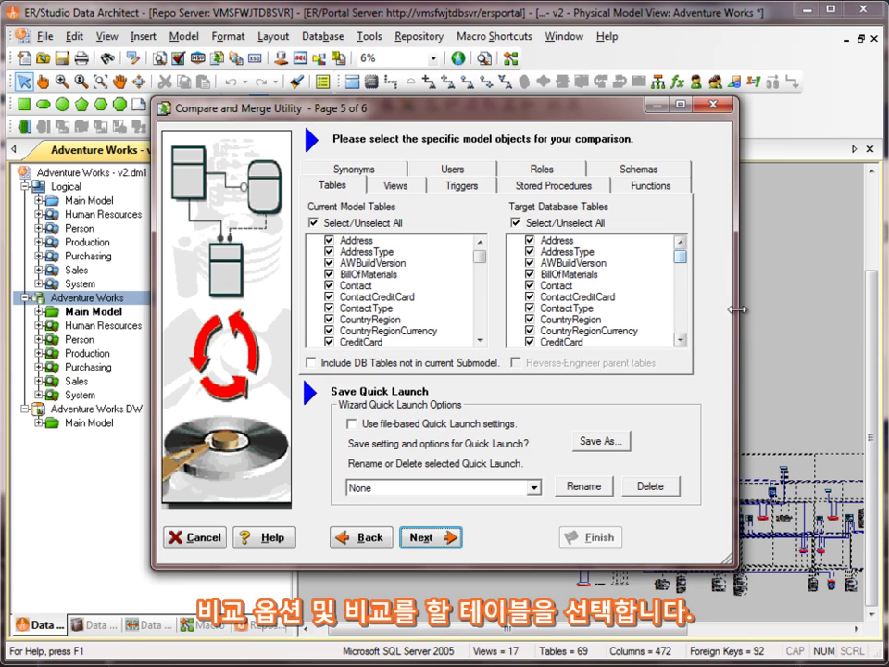
pyautogui.click(442, 543)
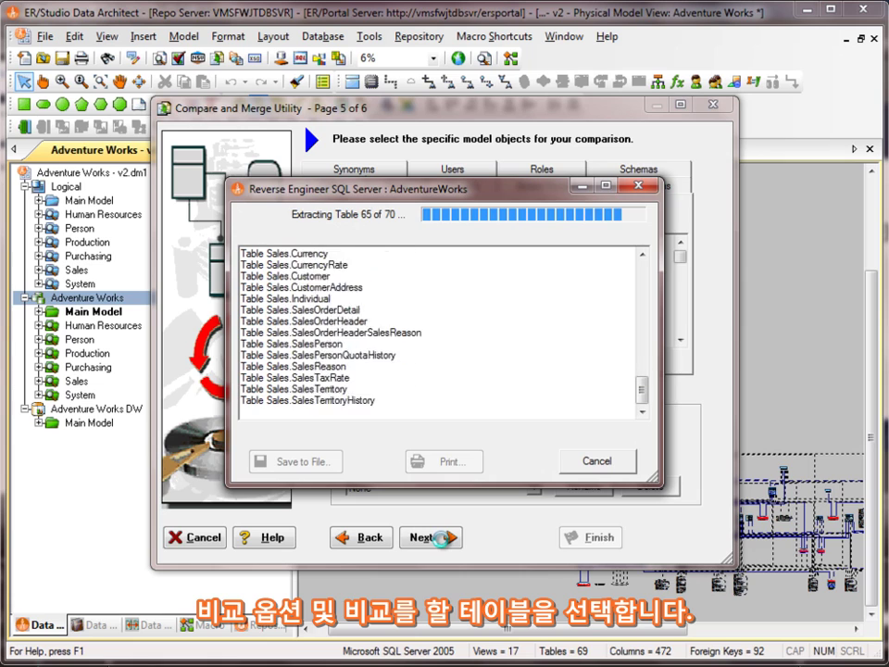
pyautogui.click(440, 539)
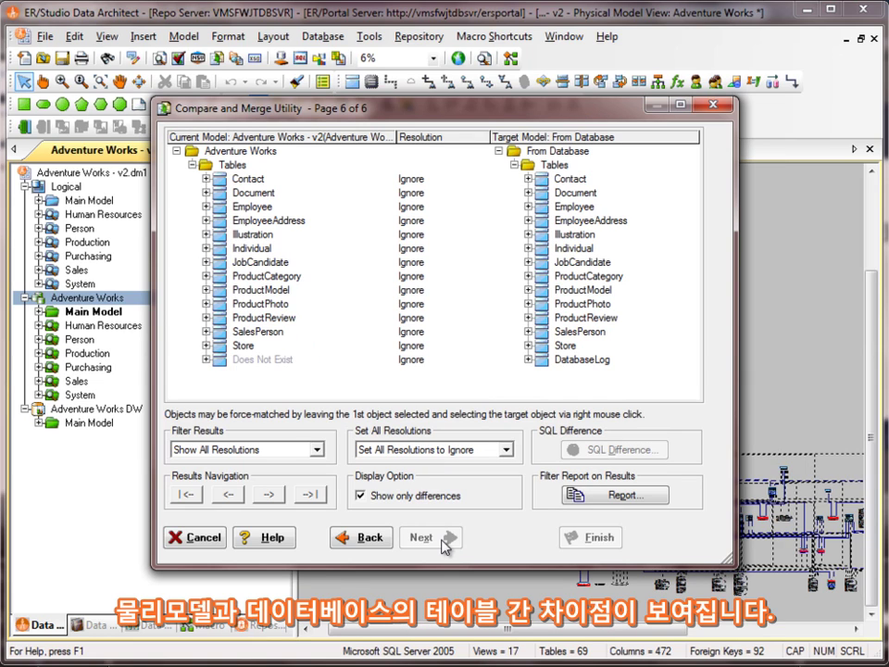
# Step: Examine the Contact table's file group, PasswordHash and AdditionalContactInfo differences in an enlarged comparison window with a wider current model column
pyautogui.click(206, 179)
pyautogui.click(220, 207)
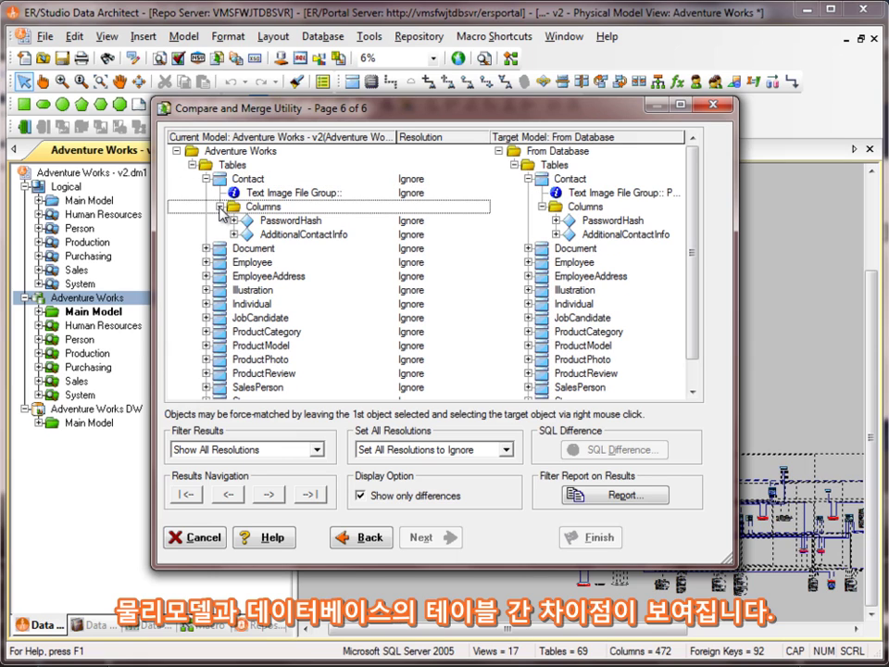
pyautogui.click(233, 221)
pyautogui.click(233, 248)
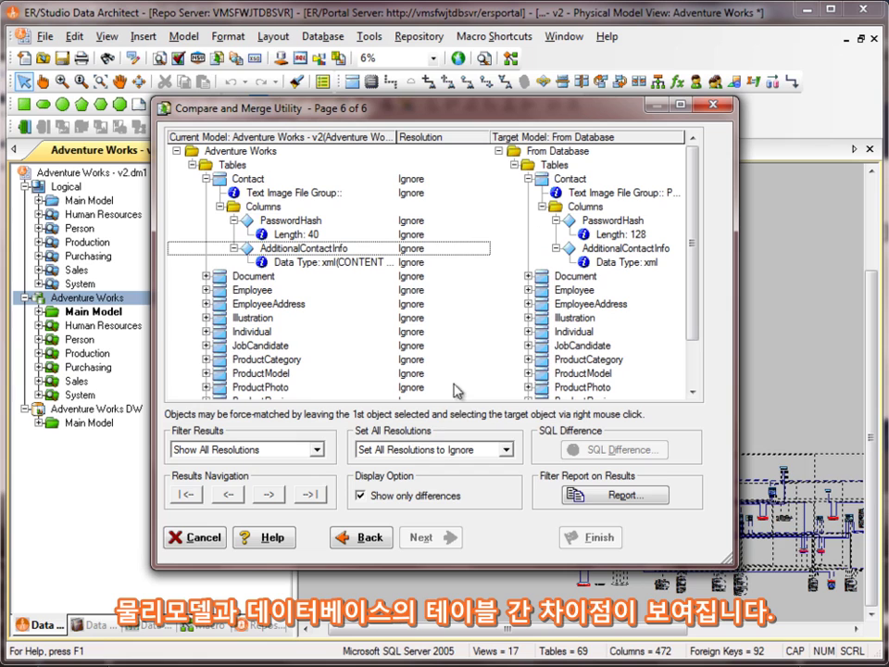
pyautogui.moveTo(728, 558); pyautogui.dragTo(823, 586)
pyautogui.moveTo(412, 137); pyautogui.dragTo(450, 137)
pyautogui.click(287, 192)
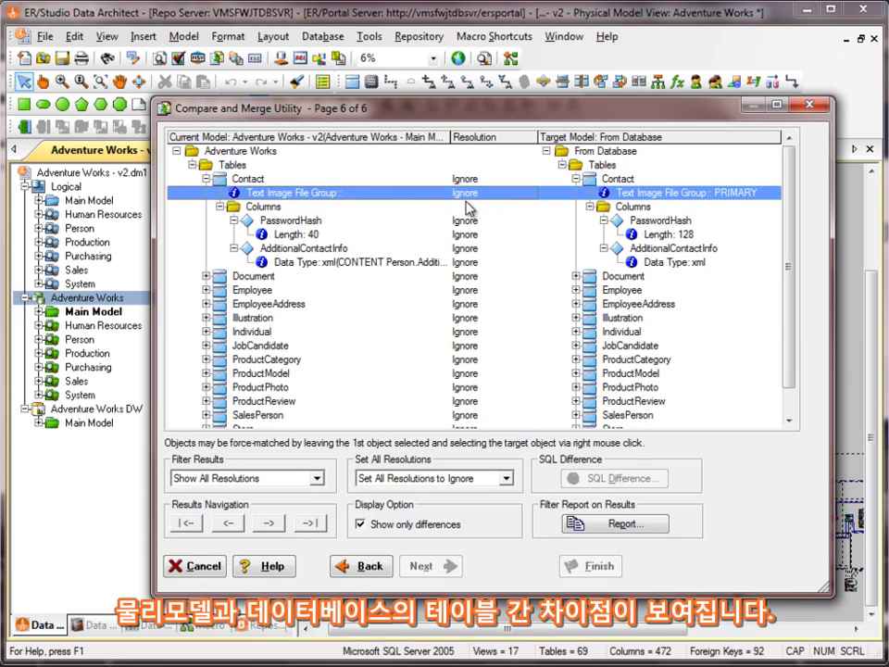
pyautogui.click(205, 177)
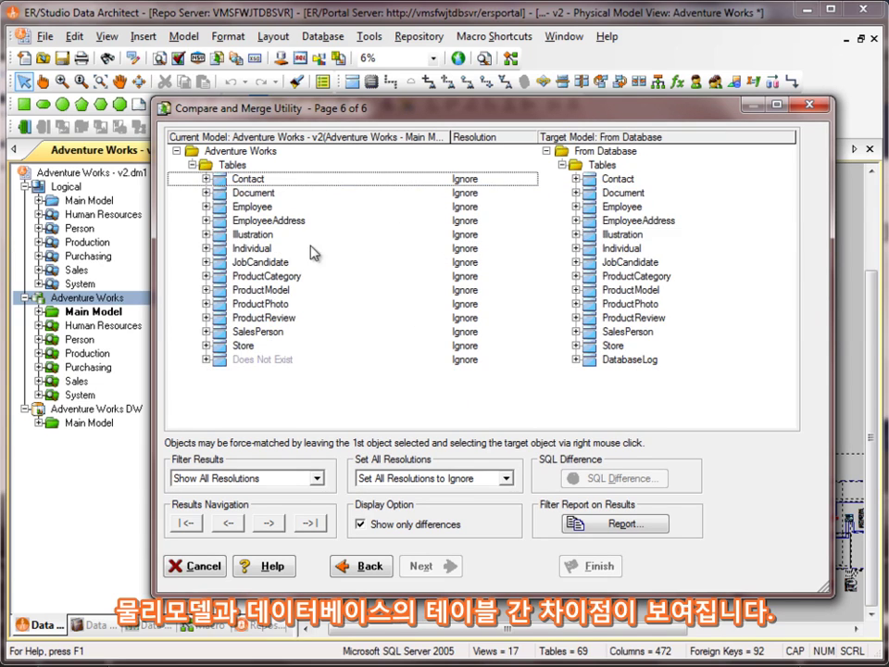
# Step: Expand the Employee table's column differences and set the Employee table's resolution to Merge into Target
pyautogui.click(206, 207)
pyautogui.click(205, 234)
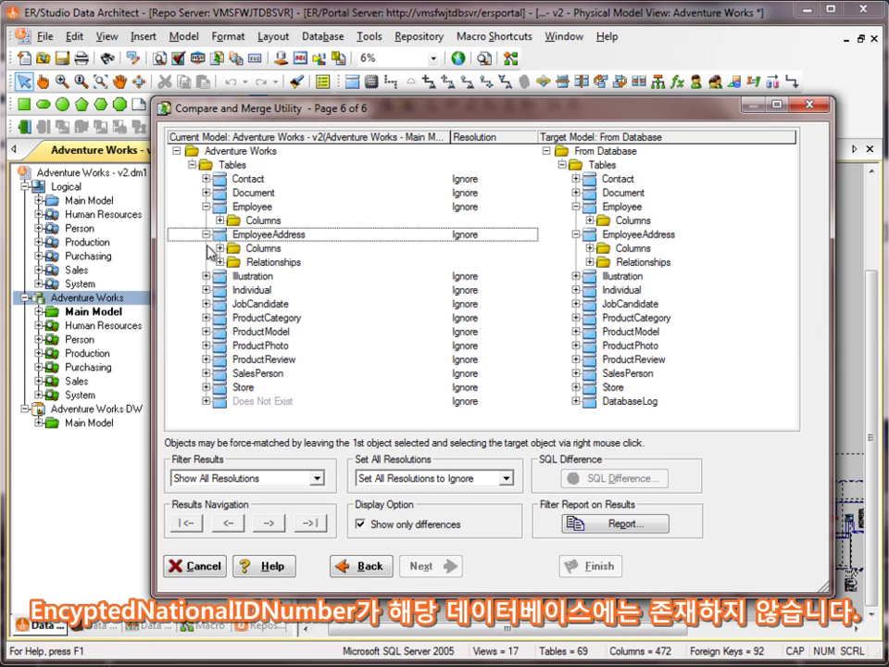
pyautogui.click(220, 220)
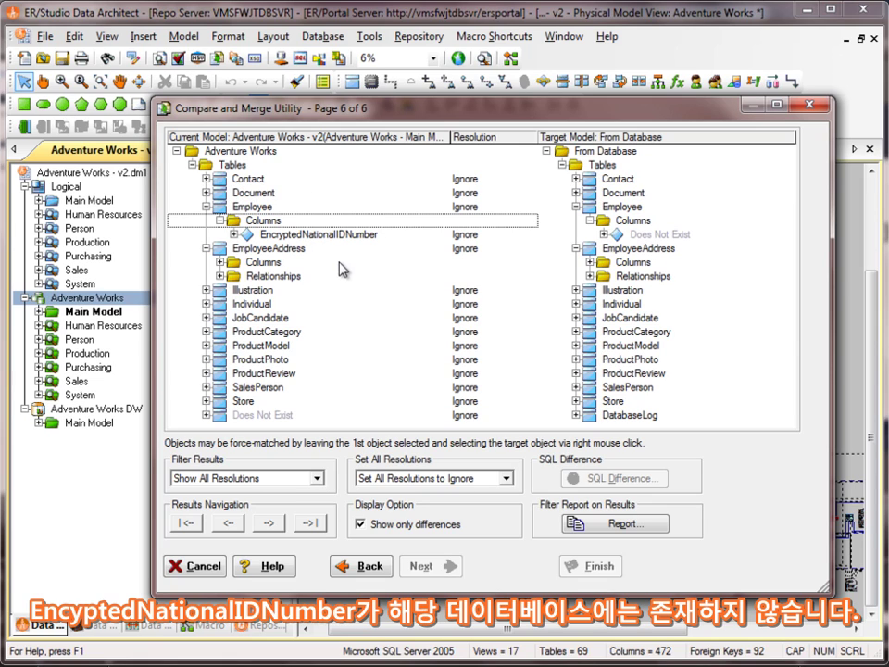
pyautogui.click(492, 209)
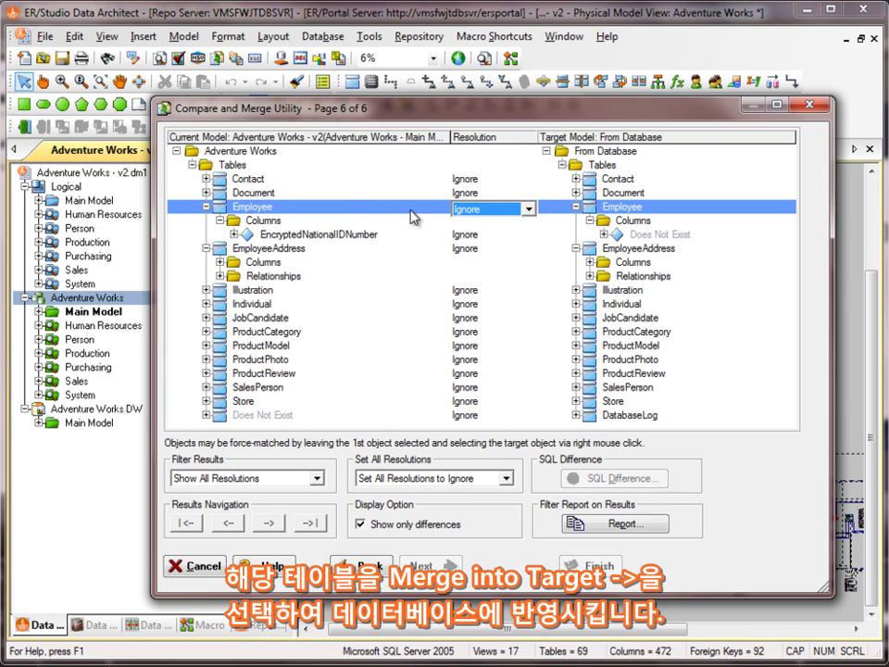
pyautogui.click(528, 210)
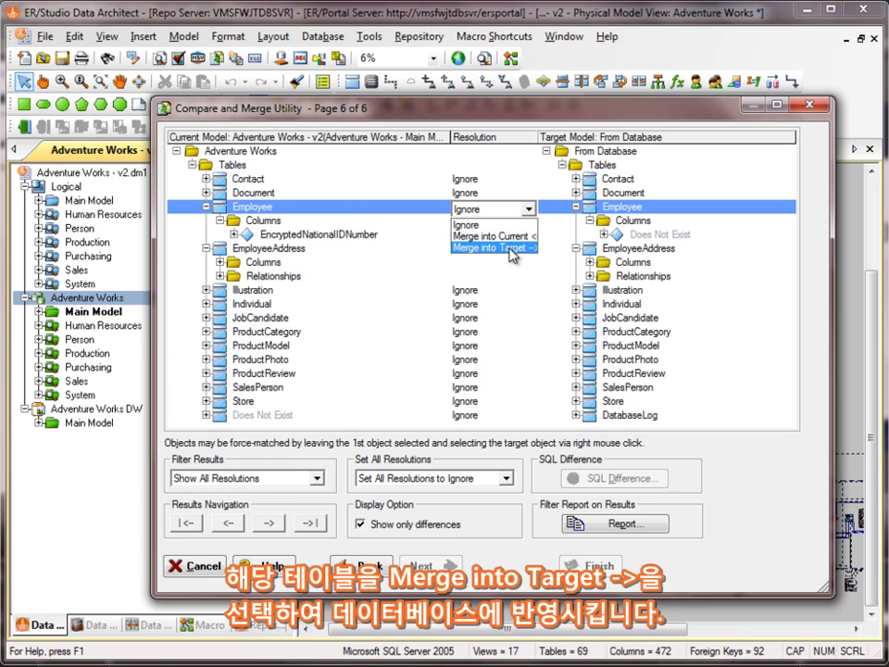
pyautogui.click(511, 248)
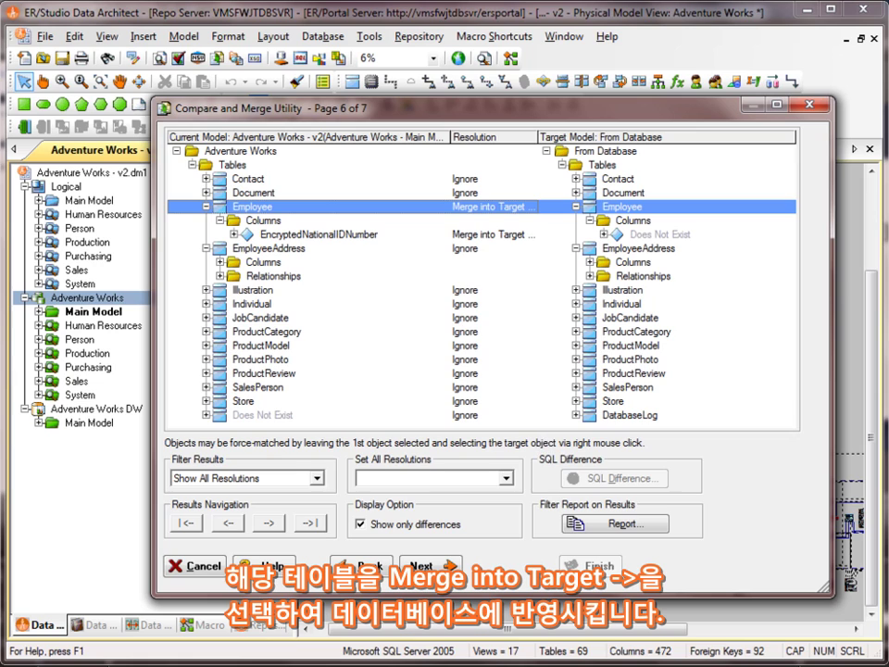
# Step: Generate the database alter script Adventure Works.sql with the default rebuild and Pre/Post SQL options, overwriting the existing file
pyautogui.click(431, 567)
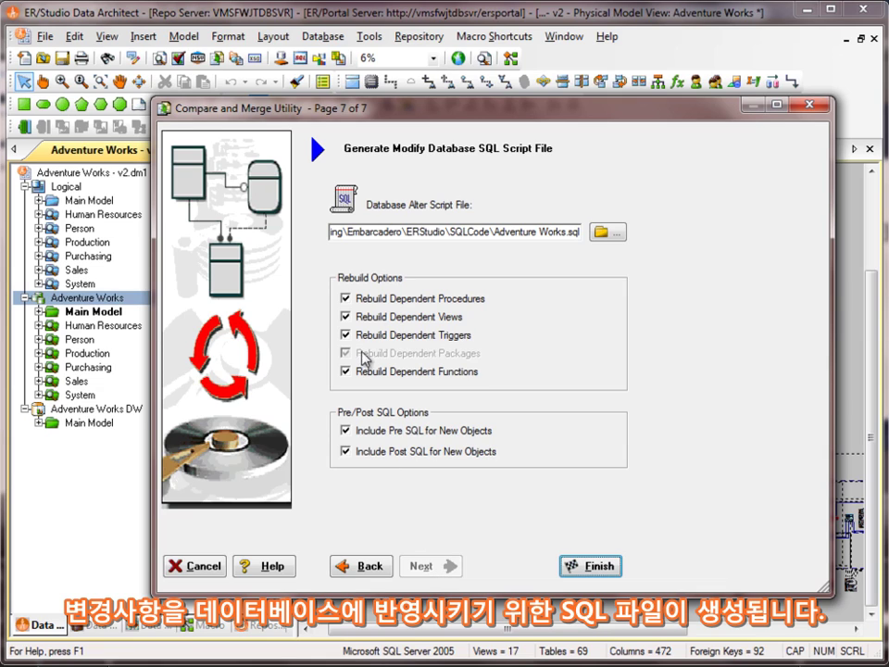
pyautogui.moveTo(344, 233); pyautogui.dragTo(528, 240)
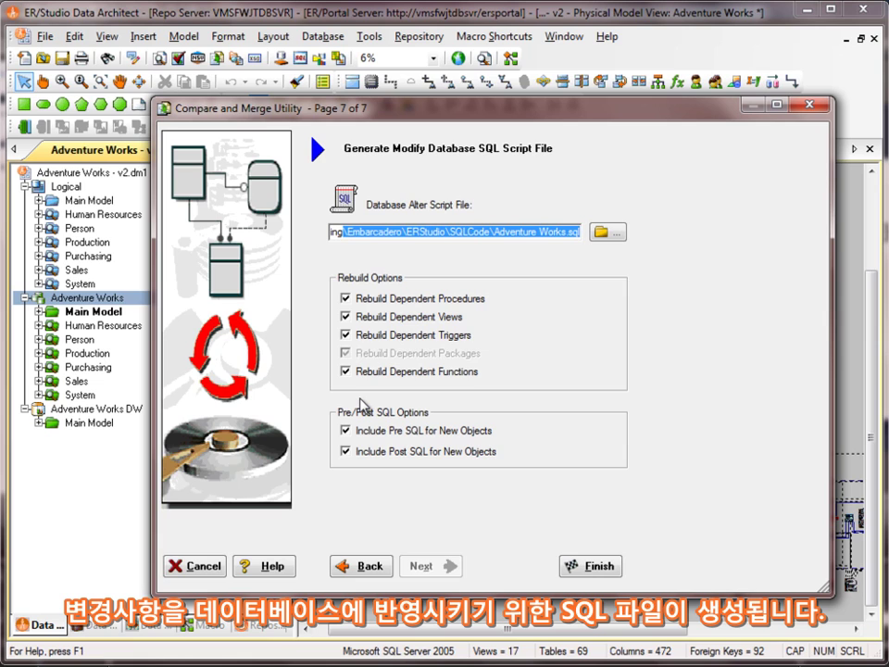
pyautogui.click(598, 567)
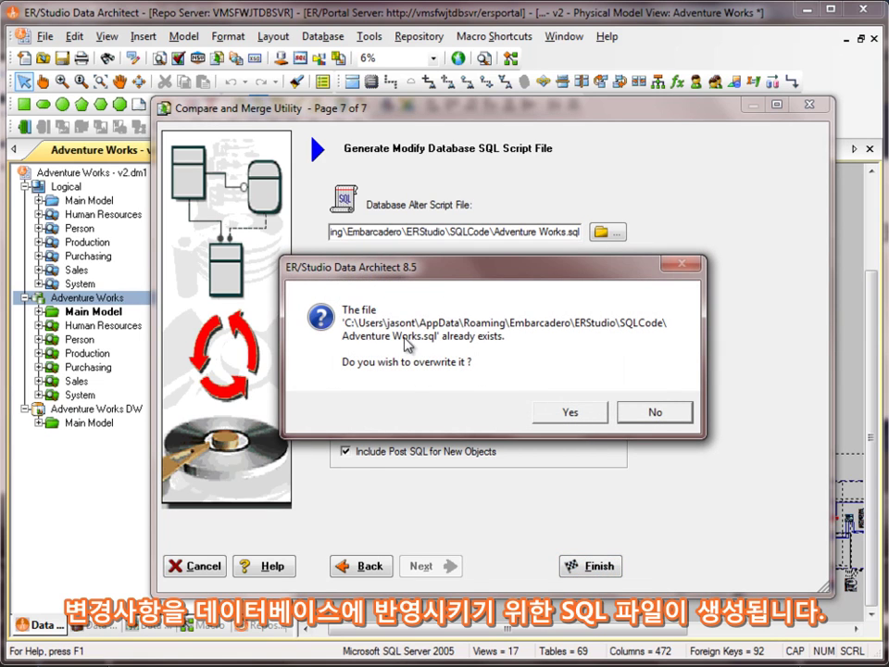
pyautogui.click(563, 411)
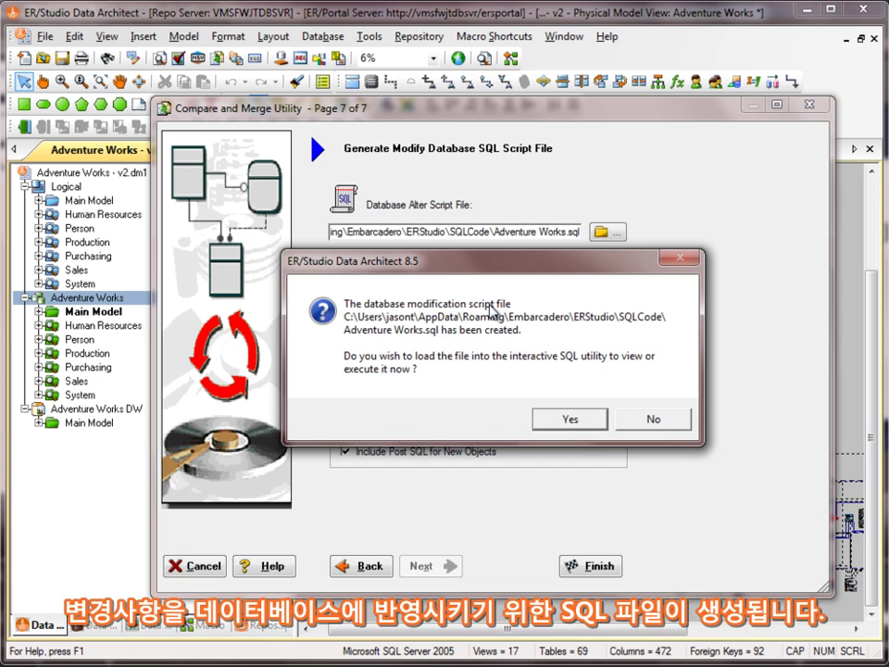
# Step: Load the generated script into the interactive SQL utility and examine its ALTER TABLE statement for HumanResources.Employee
pyautogui.click(570, 419)
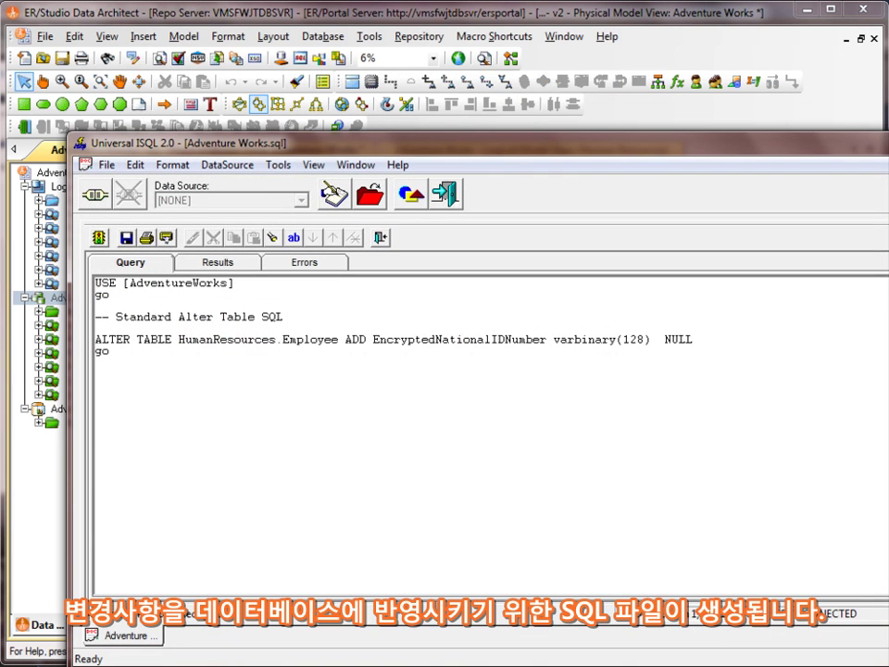
pyautogui.moveTo(457, 151); pyautogui.dragTo(422, 68)
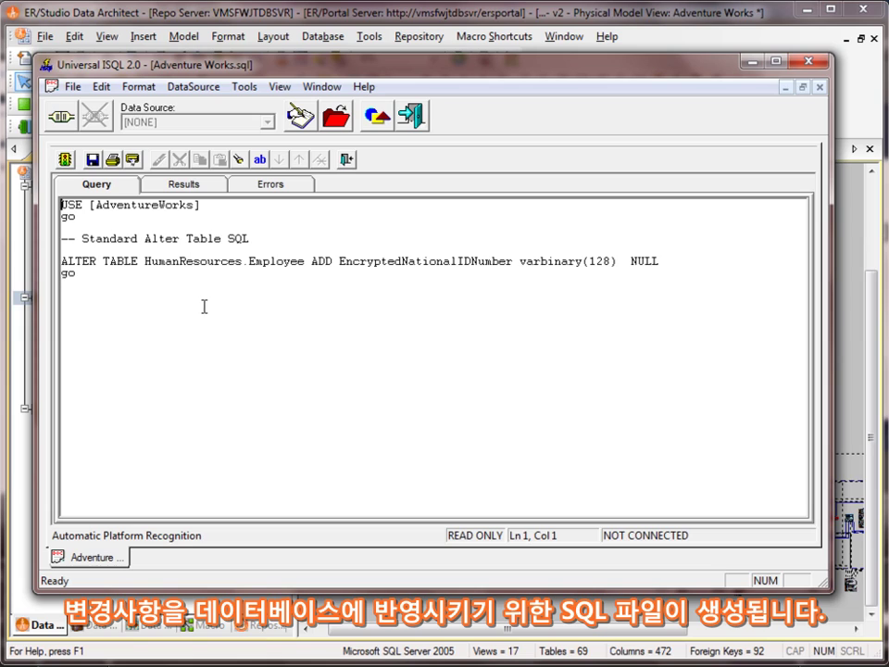
pyautogui.moveTo(96, 280); pyautogui.dragTo(62, 262)
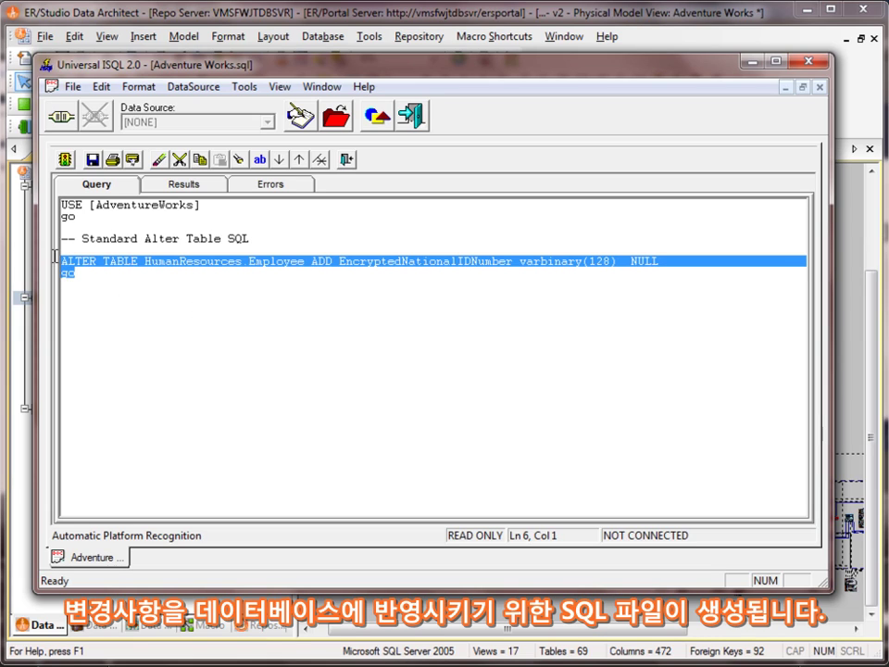
pyautogui.click(413, 283)
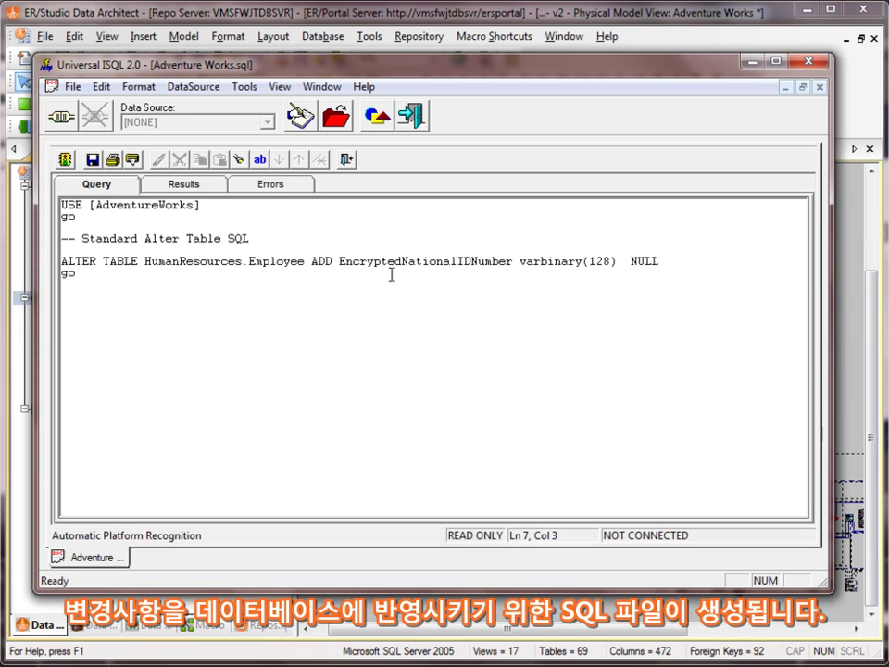